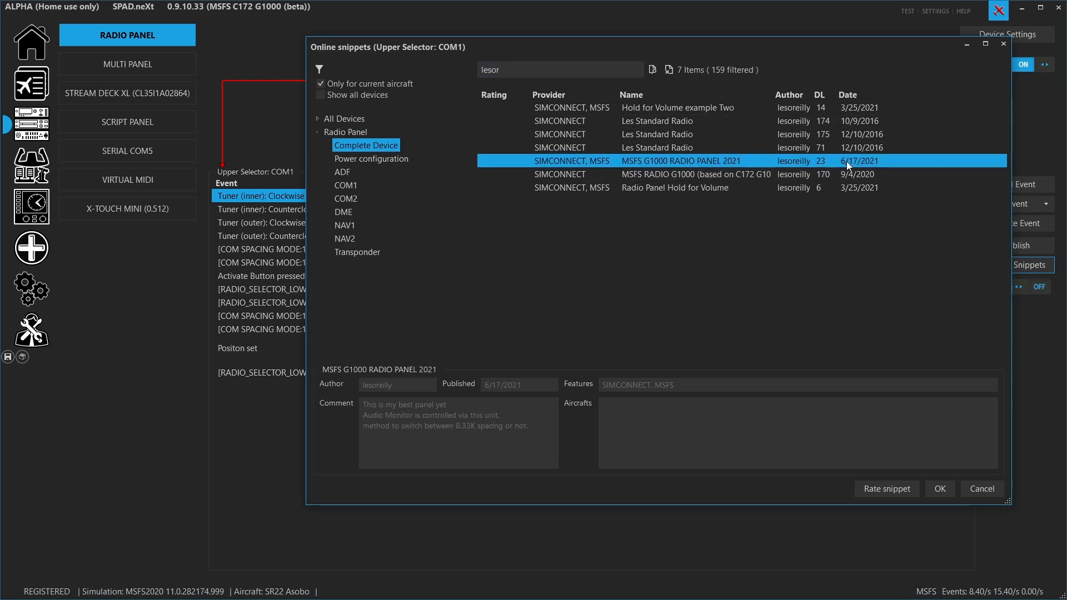
# - Load the online snippet MSFS G1000 RADIO PANEL 2021, replacing all device events, and show the upper selector's COM1 events
pyautogui.click(938, 489)
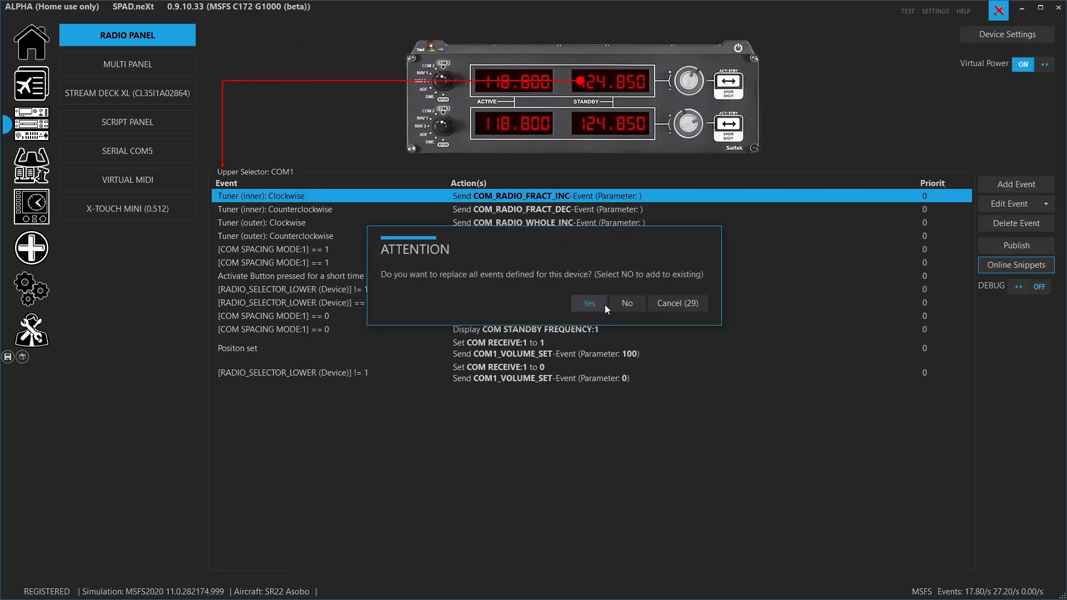
pyautogui.click(604, 305)
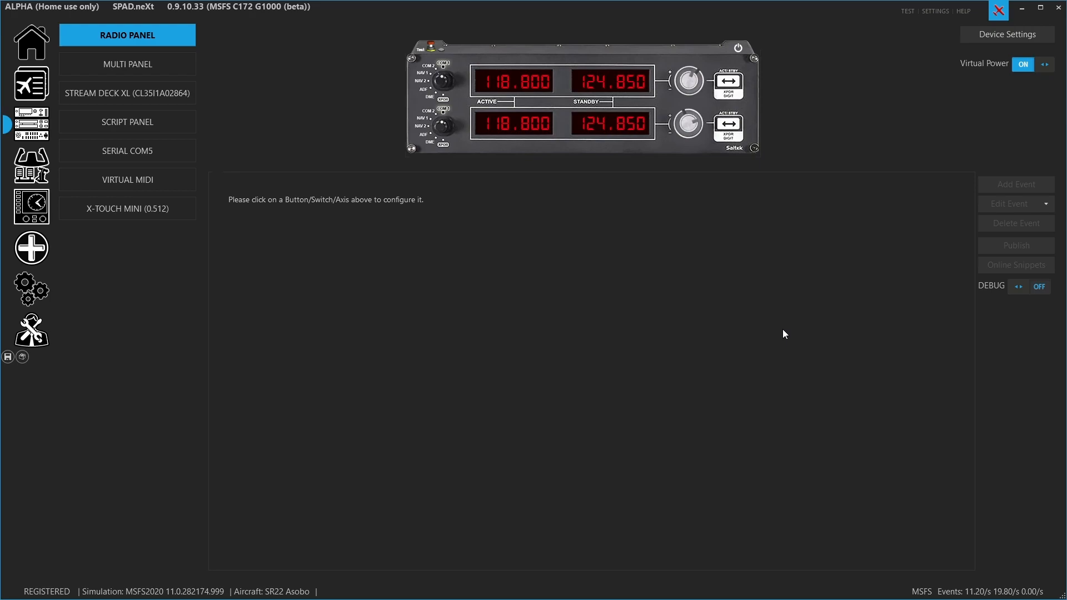
pyautogui.click(509, 116)
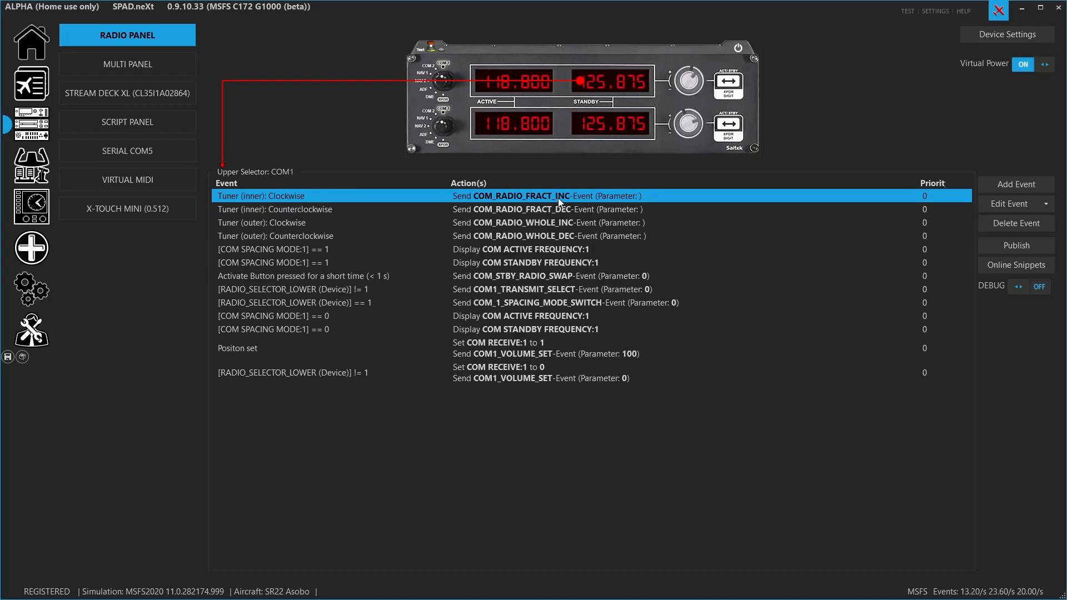
# - Inspect the COM SPACING MODE:1 source definition in the condition of the COM1 left display event for spacing mode 1
pyautogui.click(529, 249)
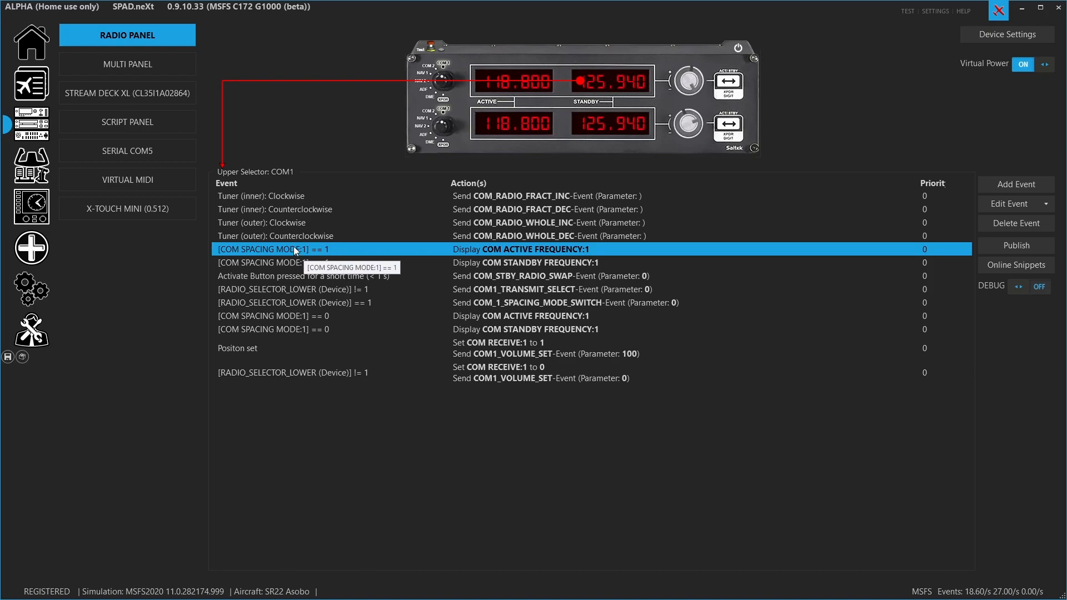
pyautogui.doubleClick(425, 248)
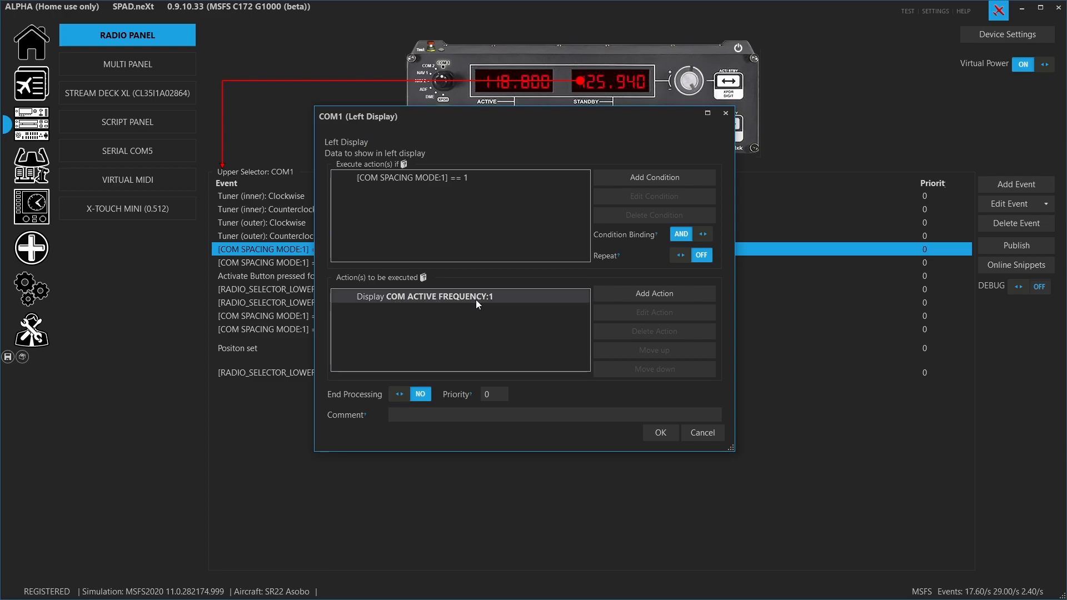
pyautogui.doubleClick(439, 179)
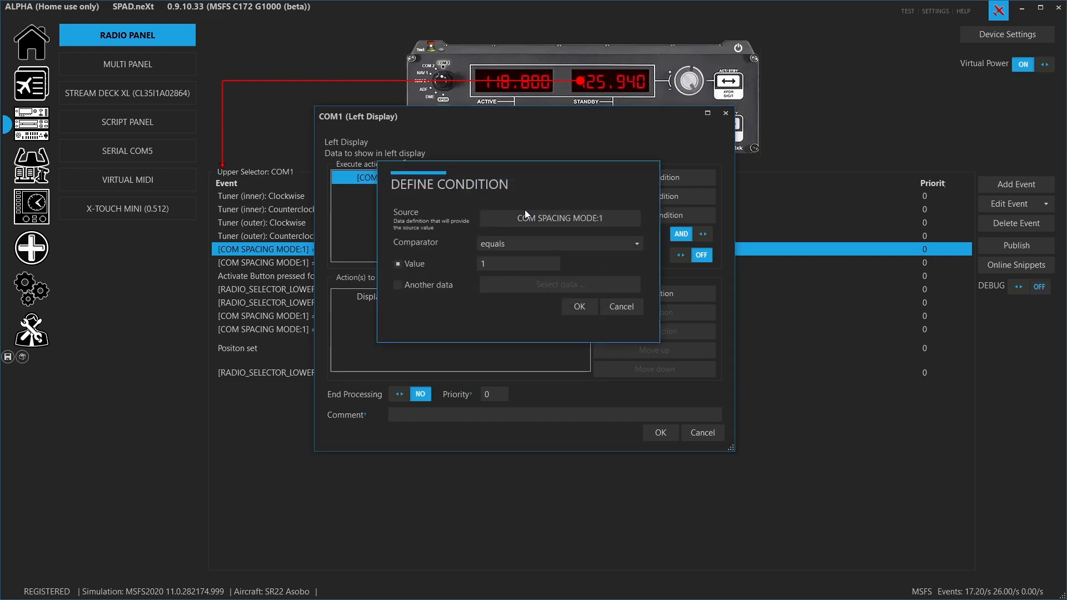
pyautogui.click(532, 214)
pyautogui.scroll(-1, 472, 361)
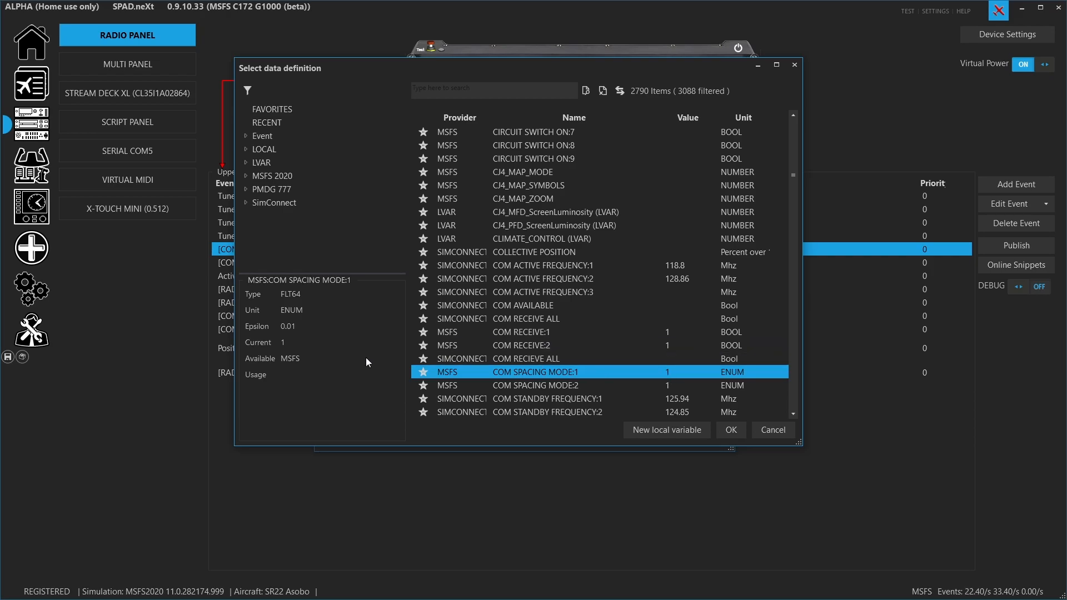
pyautogui.click(769, 434)
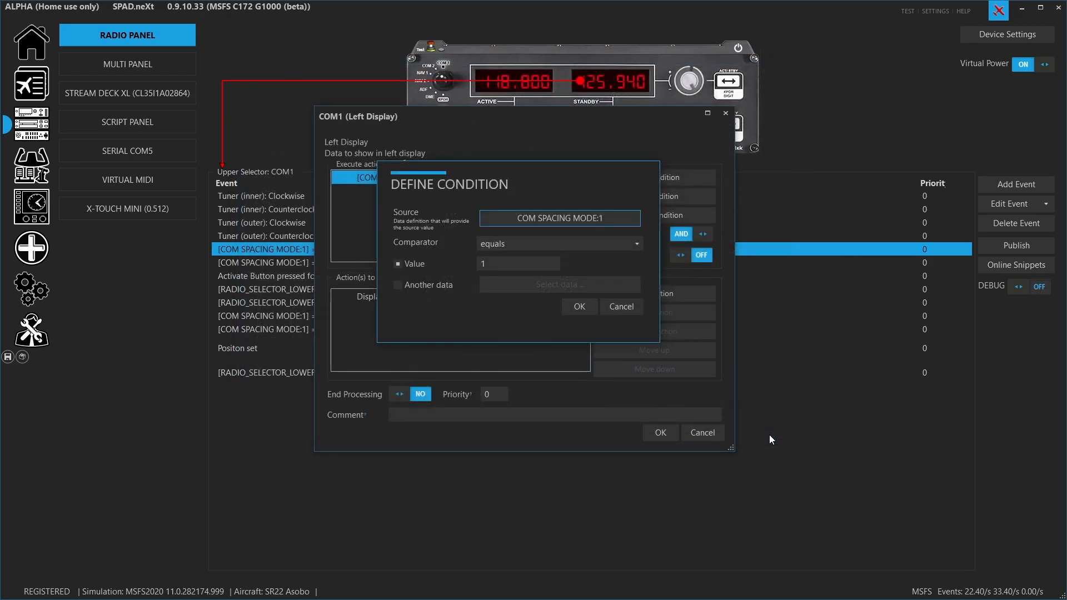
pyautogui.click(633, 309)
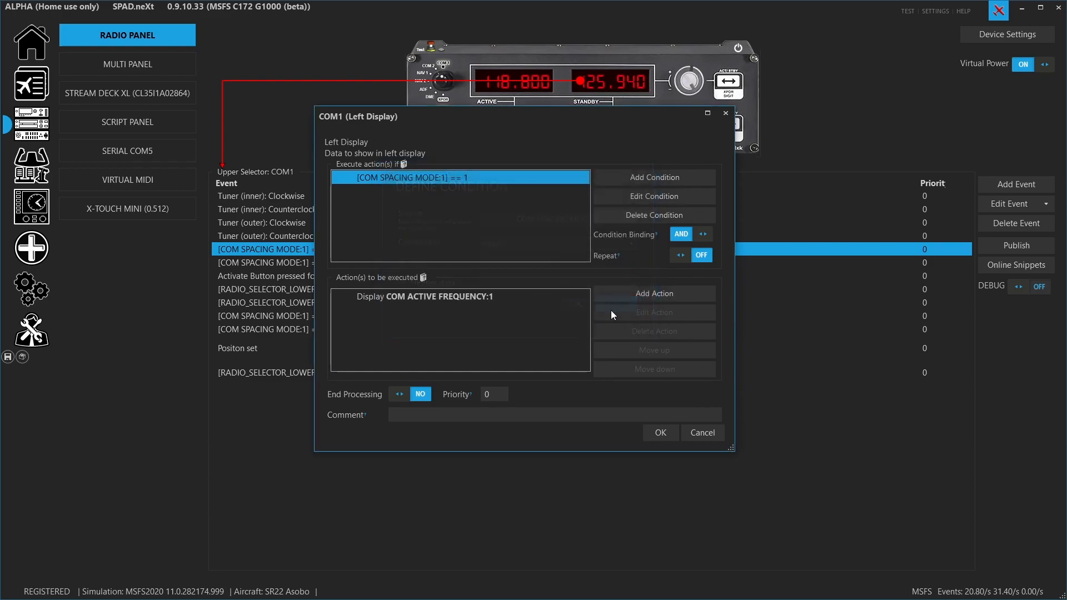
# - Review the value cutoff options of the COM ACTIVE FREQUENCY:1 display action, keeping the left digits cut off
pyautogui.doubleClick(480, 301)
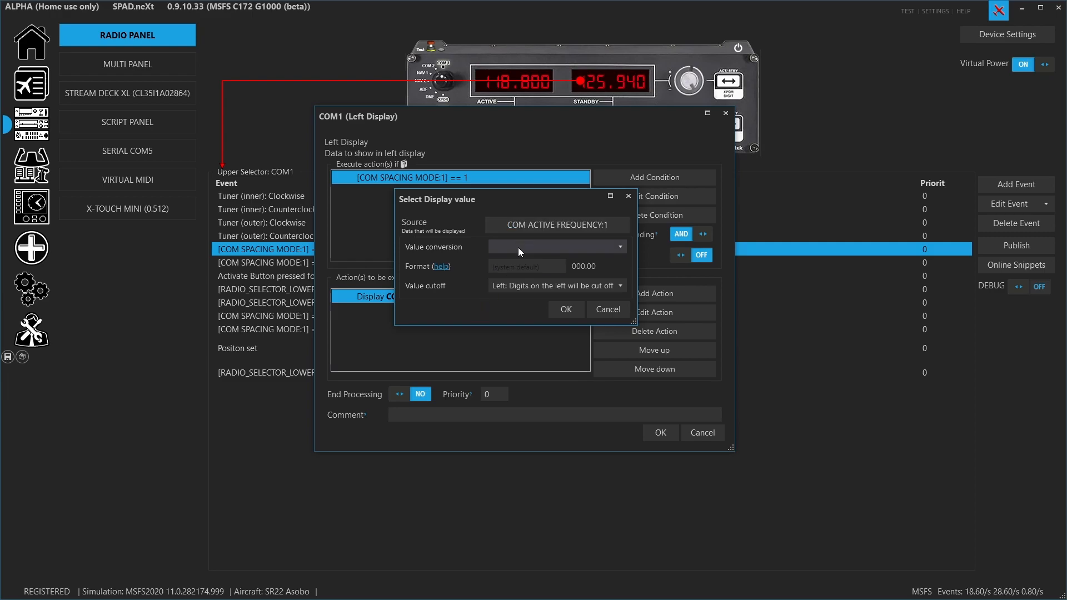
pyautogui.click(541, 285)
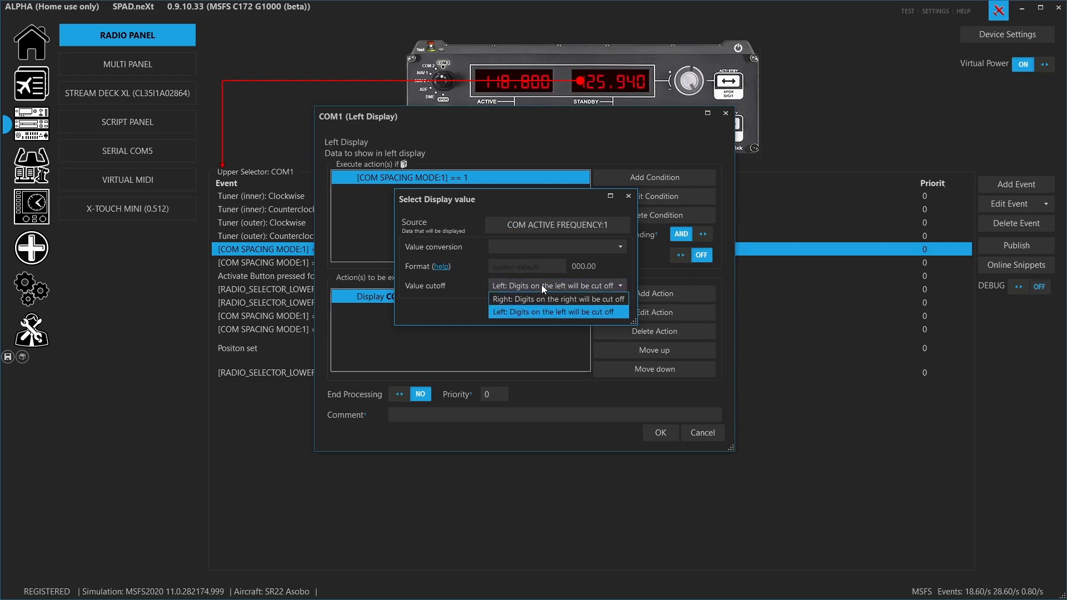
pyautogui.click(530, 312)
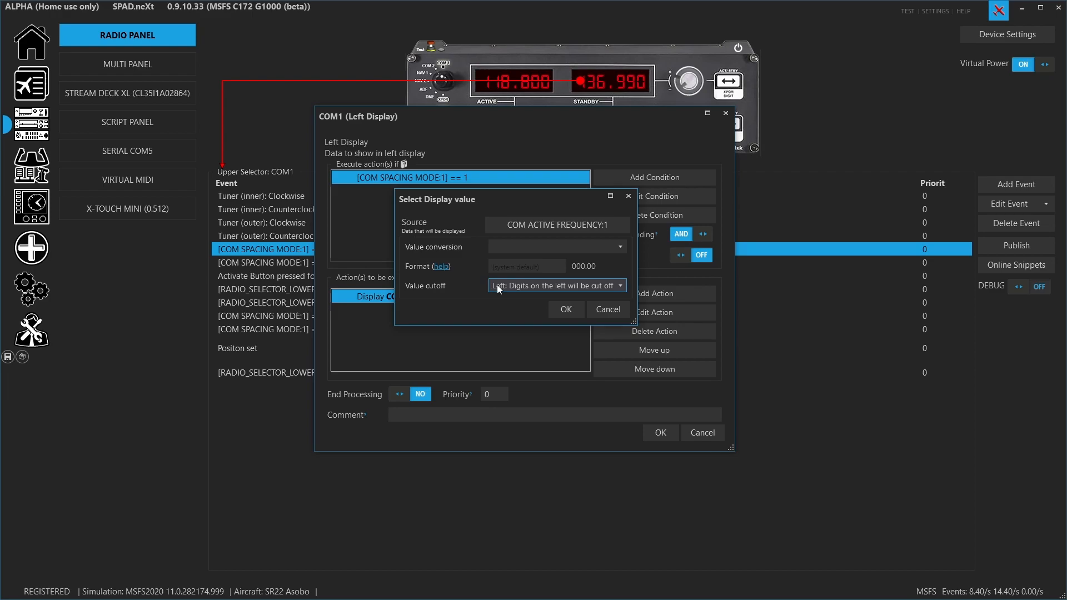
pyautogui.click(572, 311)
pyautogui.press('Return')
# - Examine the display settings for COM STANDBY FREQUENCY:1 in the COM1 right display event for spacing mode 1
pyautogui.doubleClick(394, 264)
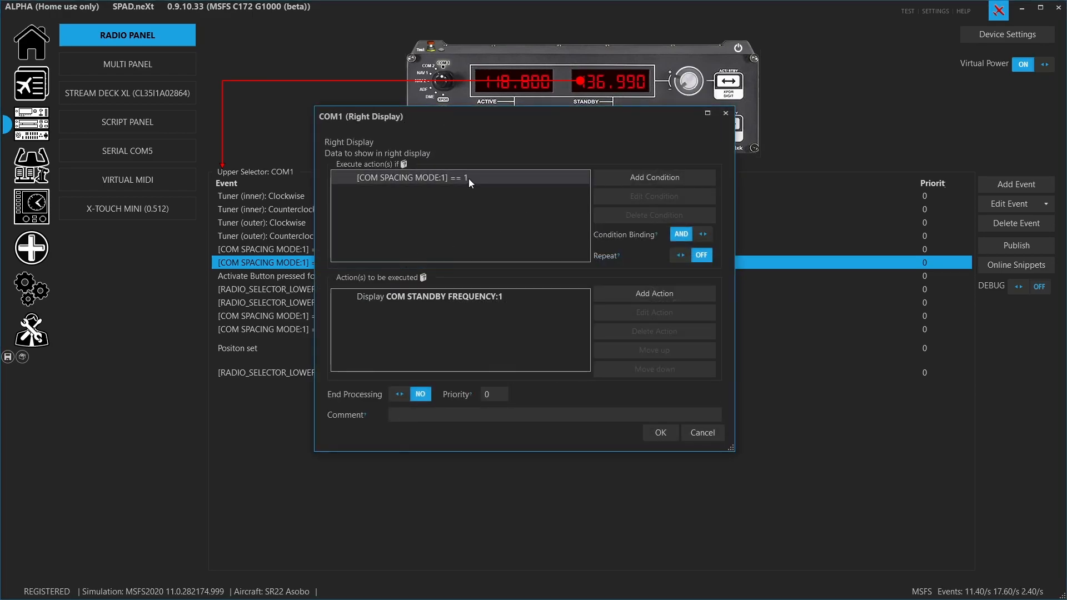
pyautogui.doubleClick(425, 302)
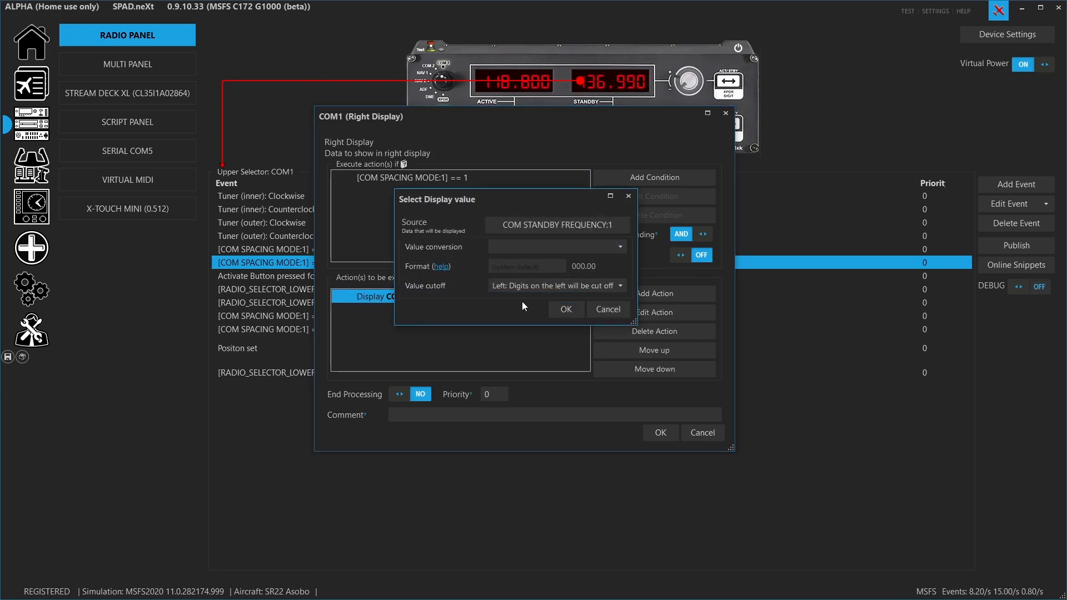
pyautogui.click(605, 311)
pyautogui.press('Escape')
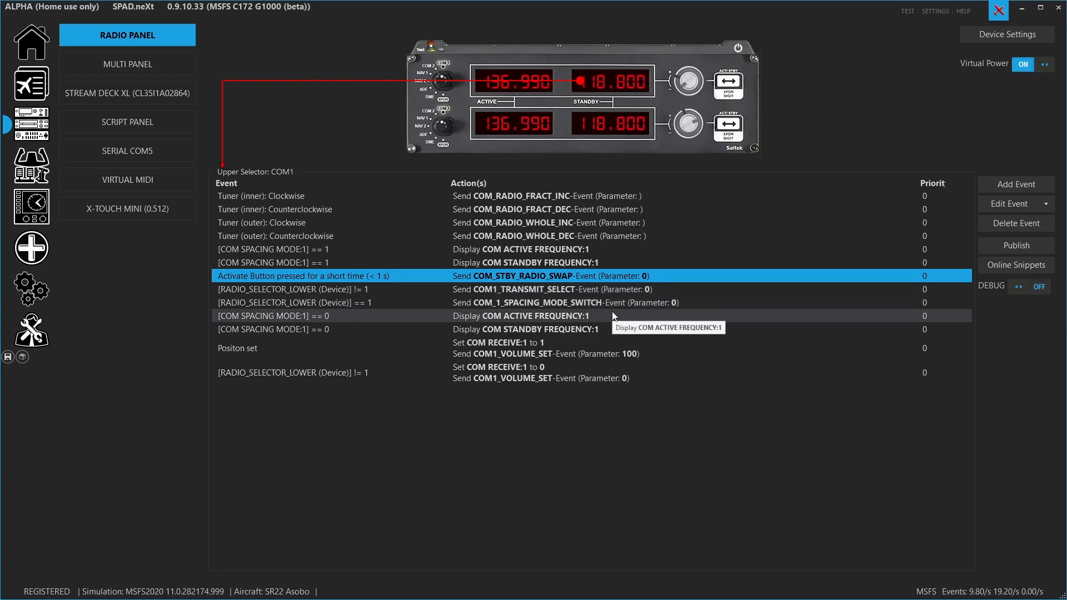
# - Examine the condition and action of the COM1 long-press event that sends COM1_TRANSMIT_SELECT
pyautogui.click(612, 289)
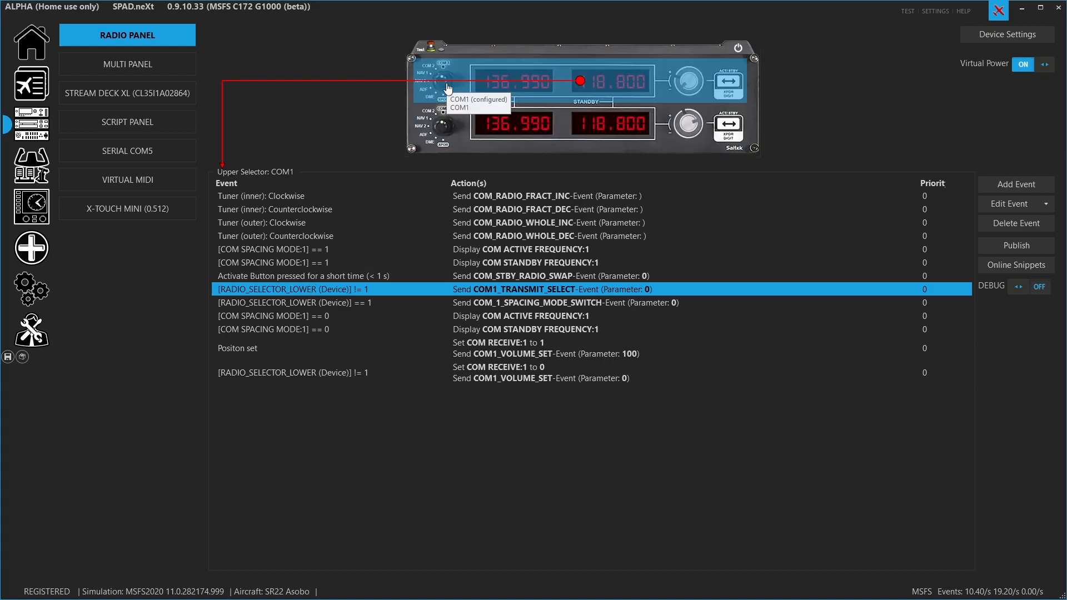
pyautogui.doubleClick(359, 291)
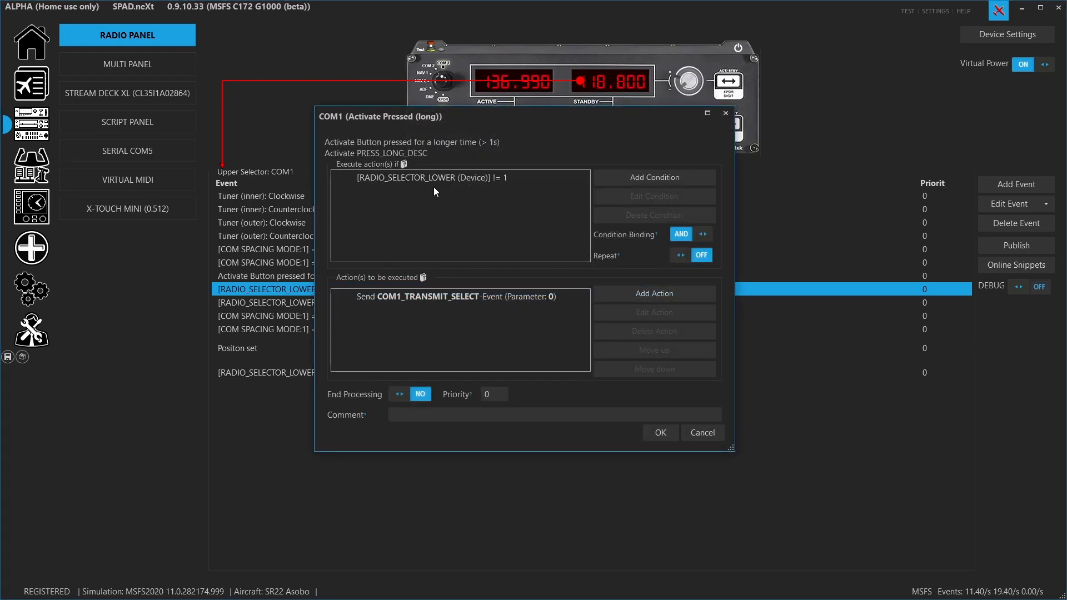
pyautogui.moveTo(519, 117); pyautogui.dragTo(518, 223)
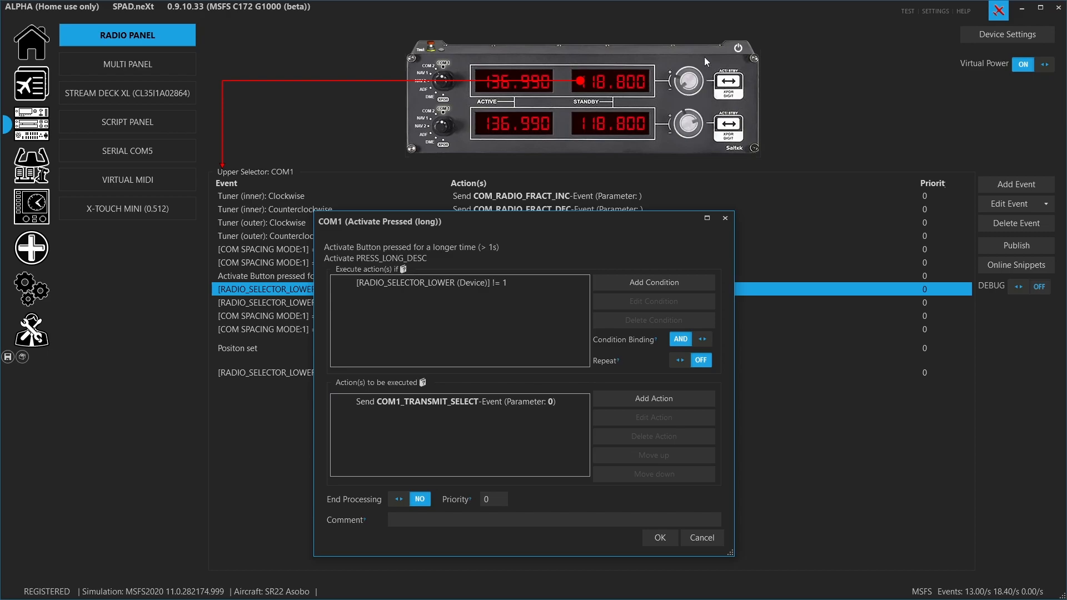
pyautogui.click(701, 538)
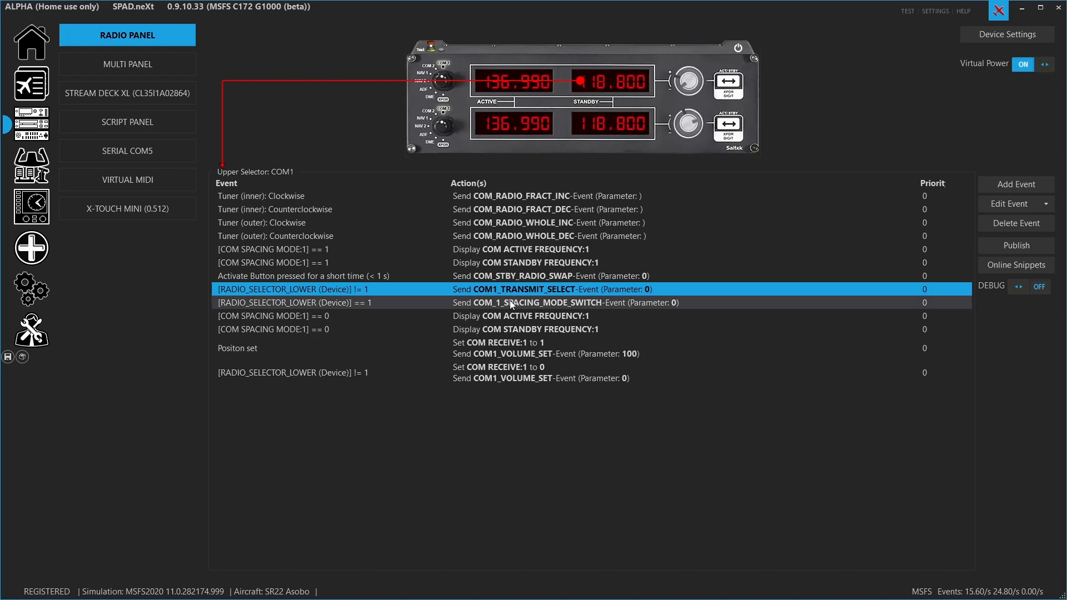
# - Examine the condition and action of the COM1 long-press event that sends COM_1_SPACING_MODE_SWITCH
pyautogui.doubleClick(509, 300)
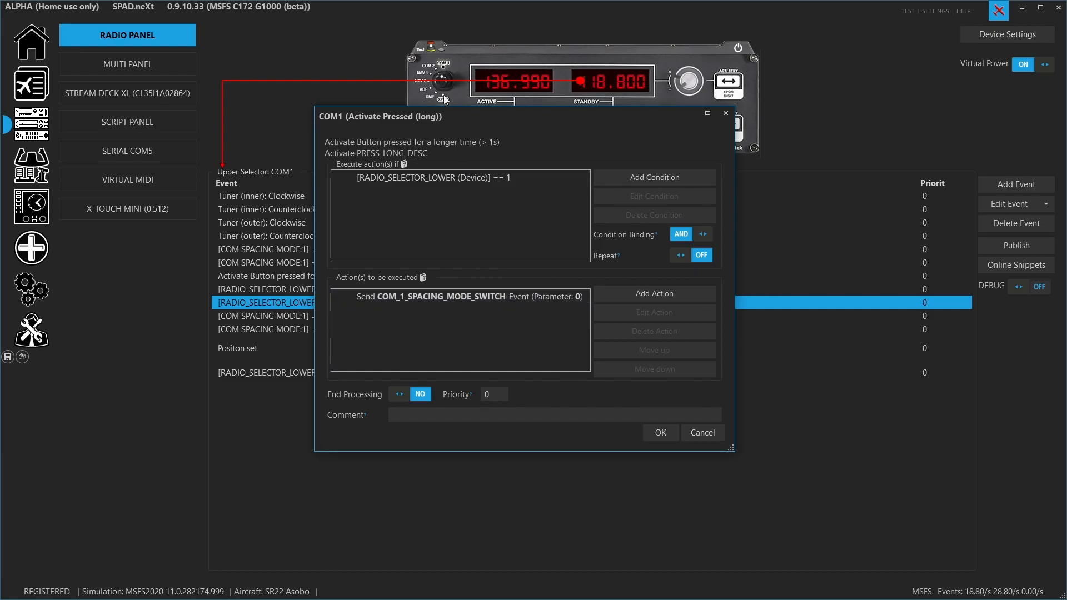
pyautogui.click(487, 185)
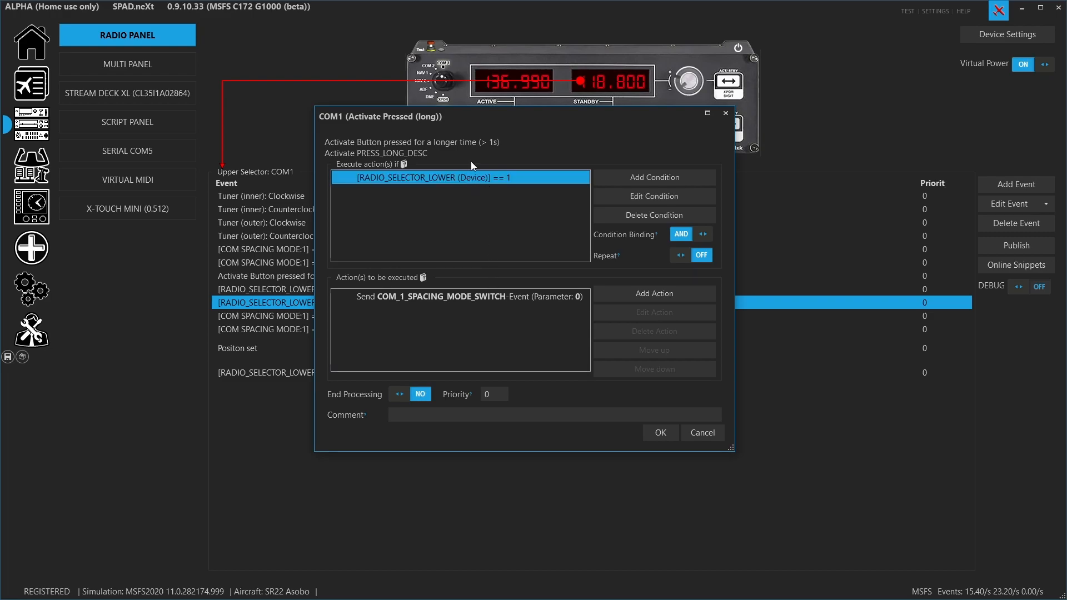
pyautogui.moveTo(496, 111); pyautogui.dragTo(471, 288)
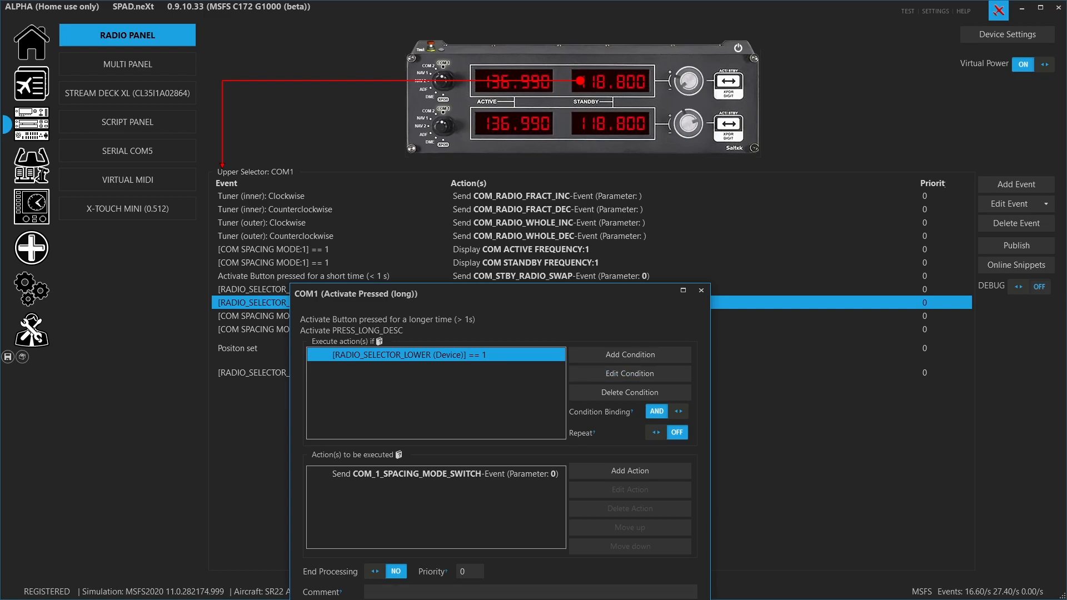
pyautogui.click(678, 599)
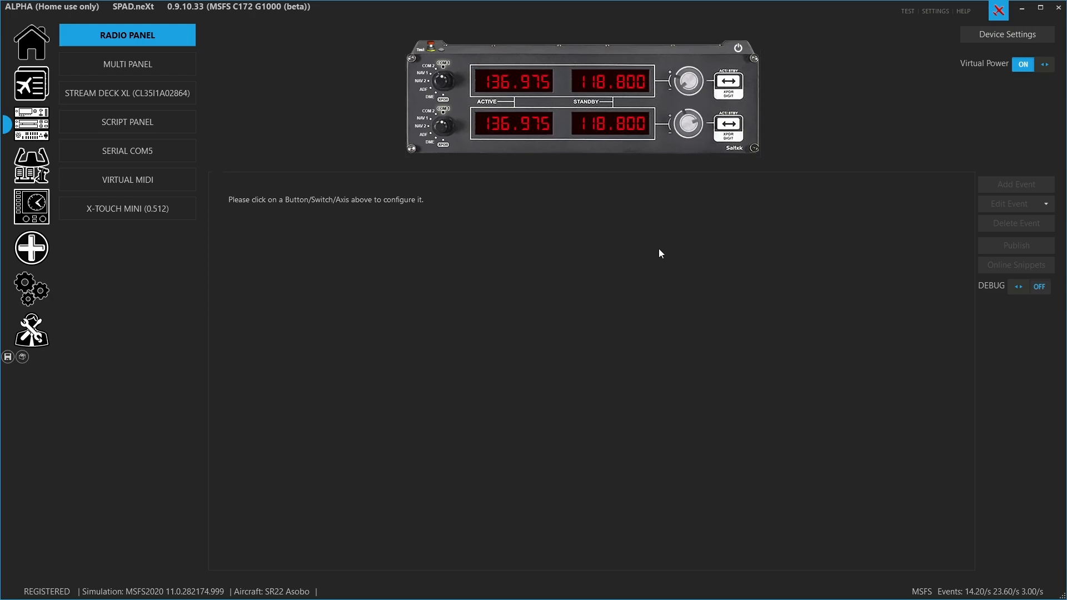
# - Reopen the upper COM1 events and check the current value of COM SPACING MODE:1 in the left display condition
pyautogui.click(638, 98)
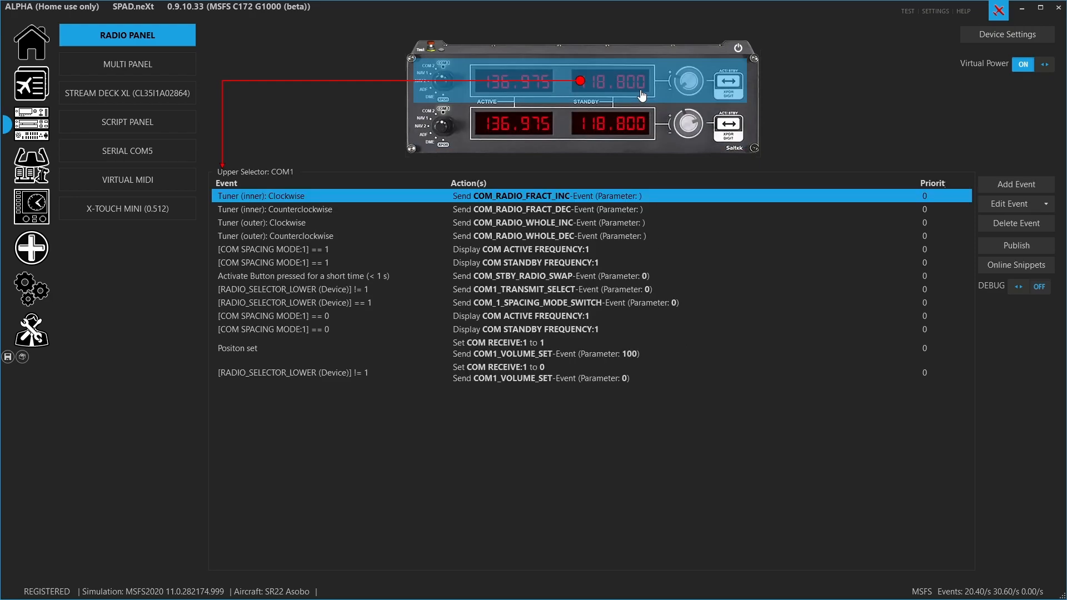
pyautogui.doubleClick(607, 249)
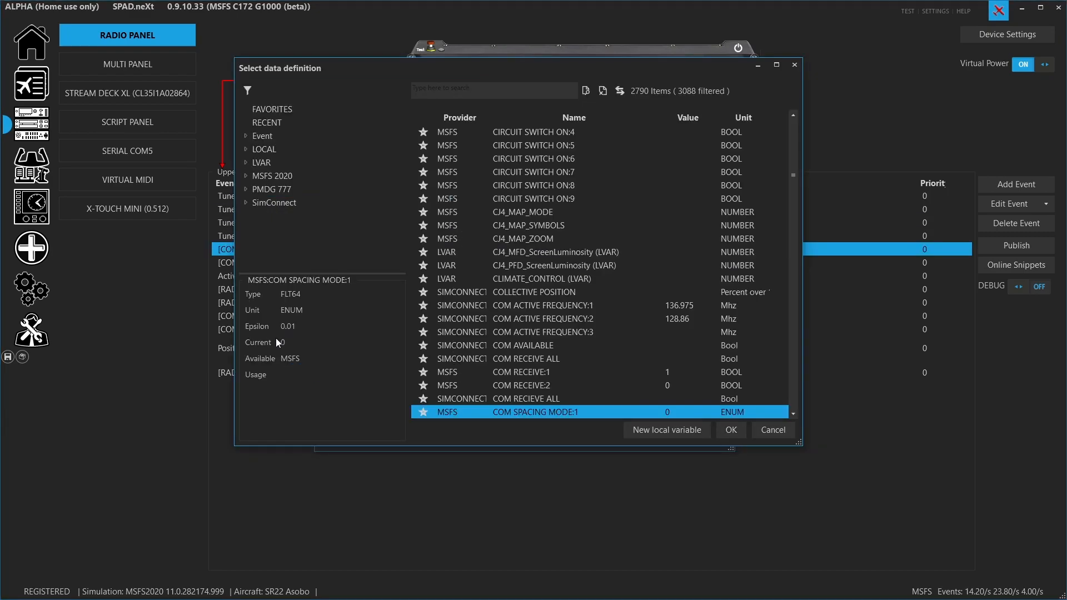
pyautogui.click(777, 431)
pyautogui.click(621, 306)
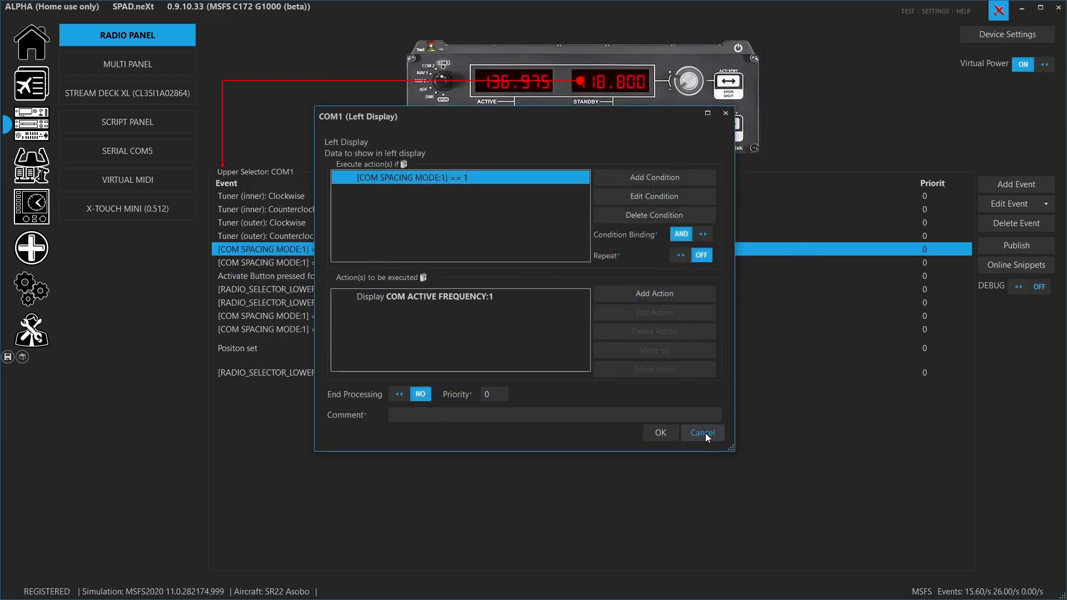
pyautogui.click(703, 432)
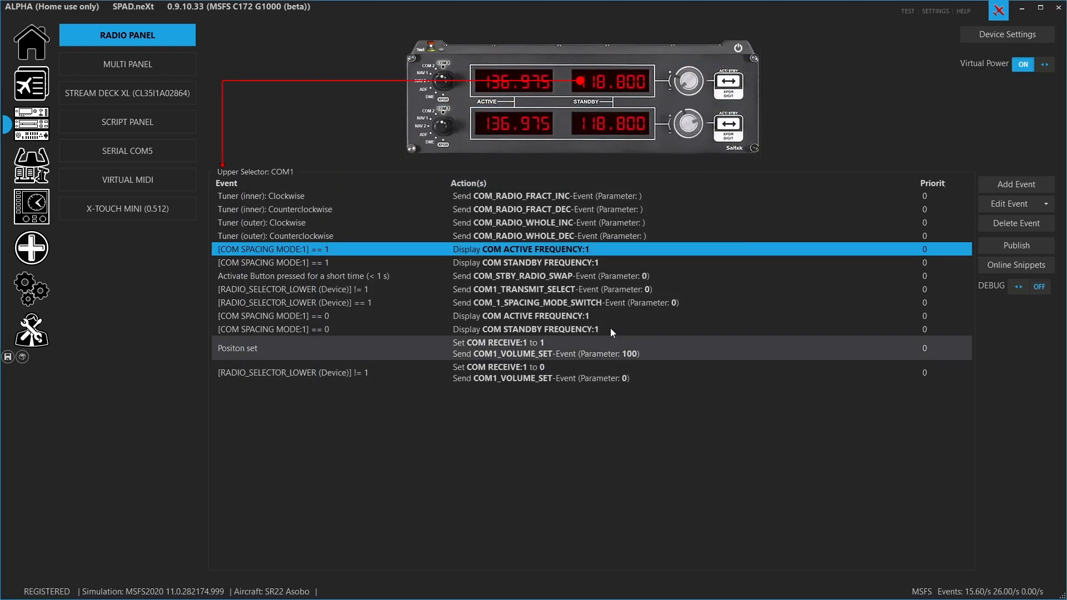
# - Examine the value cutoff of the COM ACTIVE FREQUENCY:1 display action in the COM1 event for spacing mode 0
pyautogui.click(591, 318)
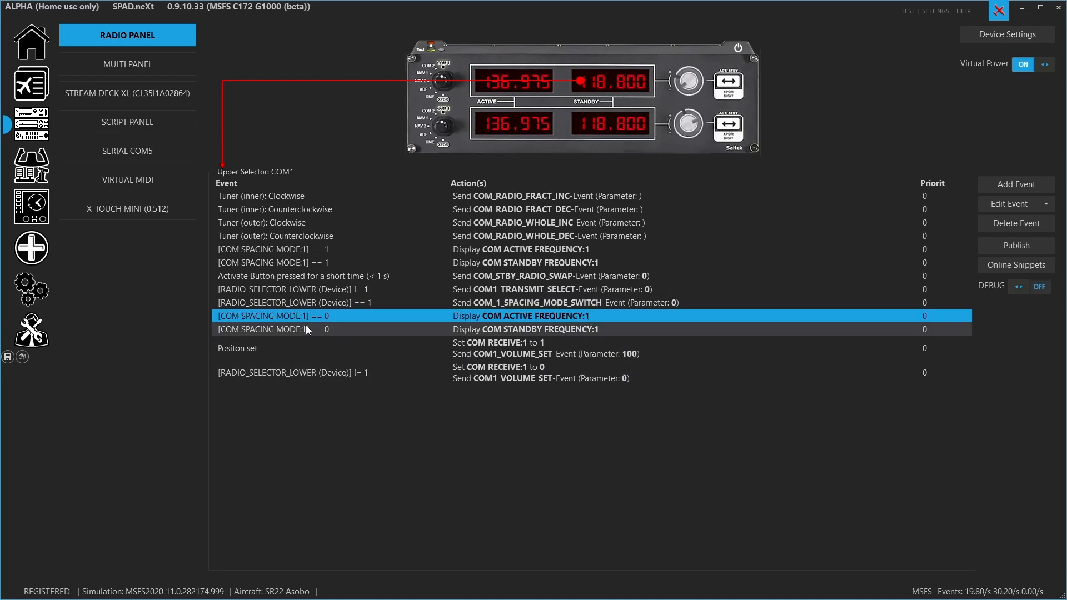
pyautogui.doubleClick(504, 315)
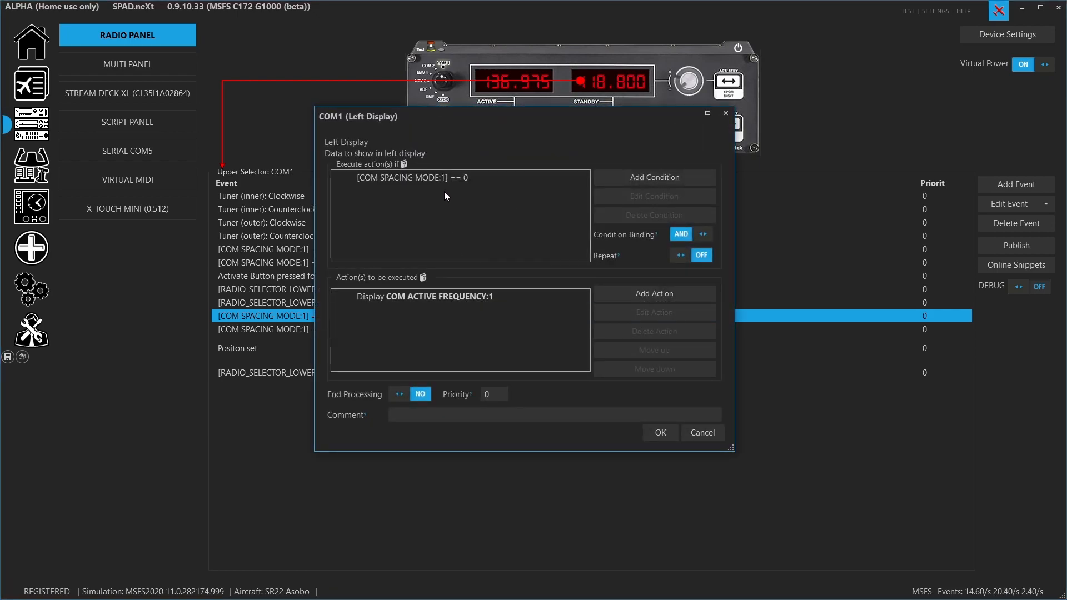
pyautogui.doubleClick(468, 297)
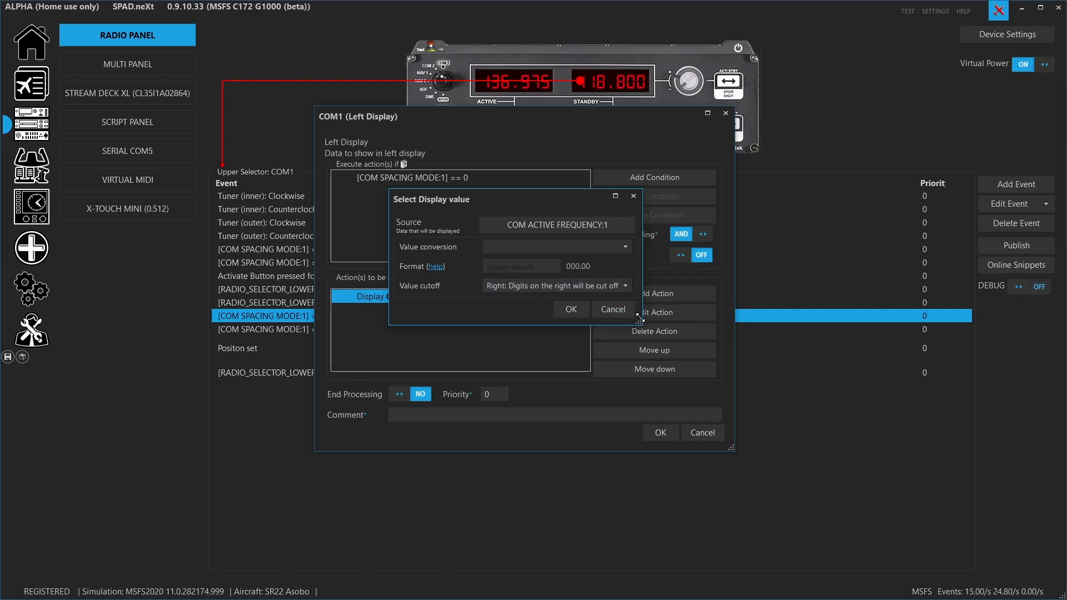
pyautogui.click(613, 309)
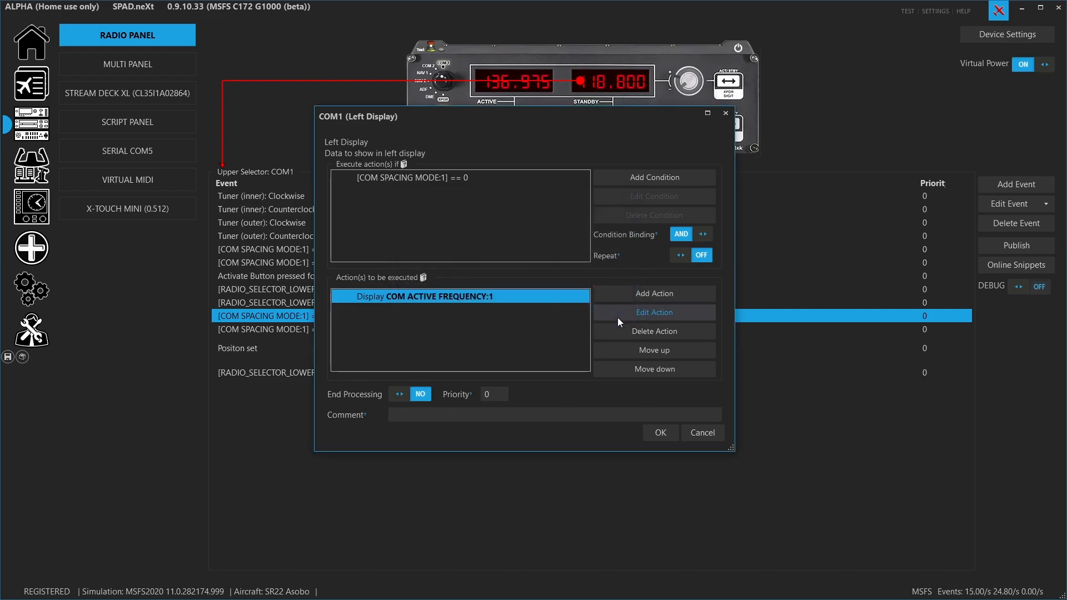
pyautogui.click(703, 433)
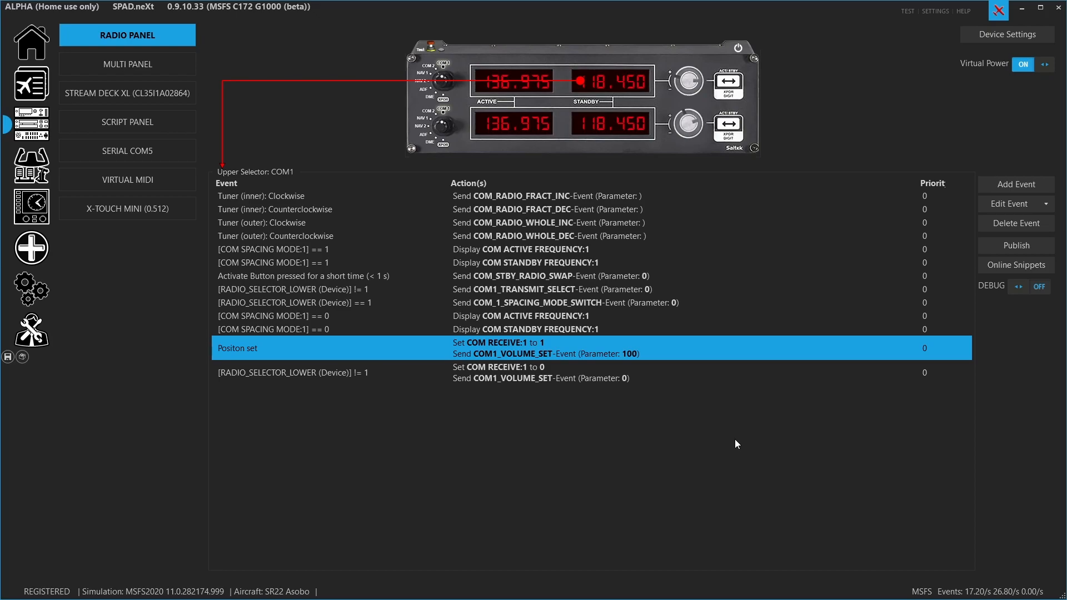
# - Examine the COM RECEIVE:1 and COM1_VOLUME_SET actions in the COM1 position set event
pyautogui.doubleClick(528, 349)
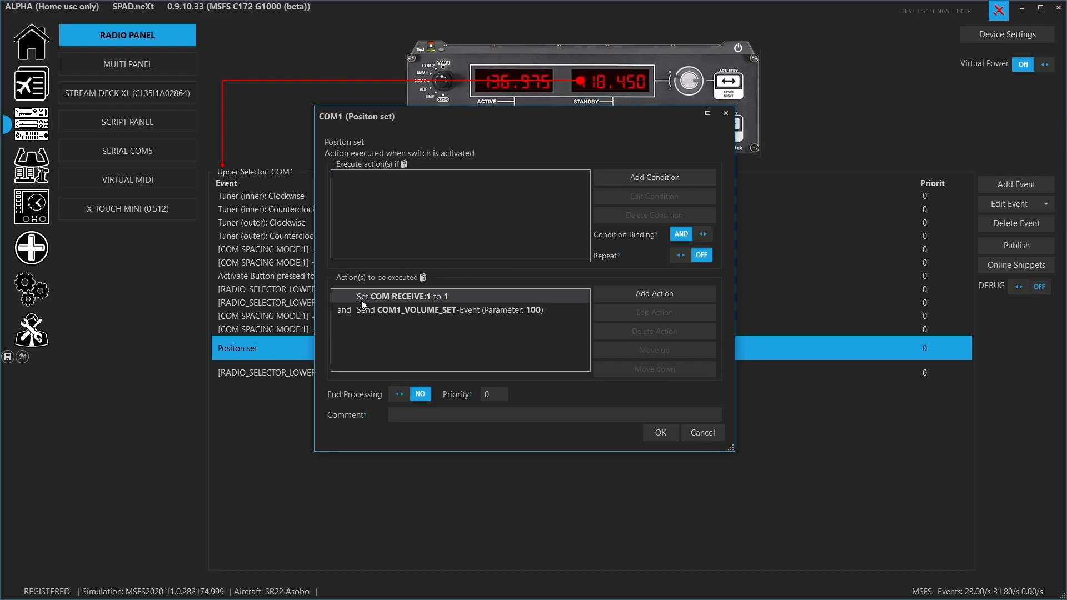
pyautogui.click(449, 313)
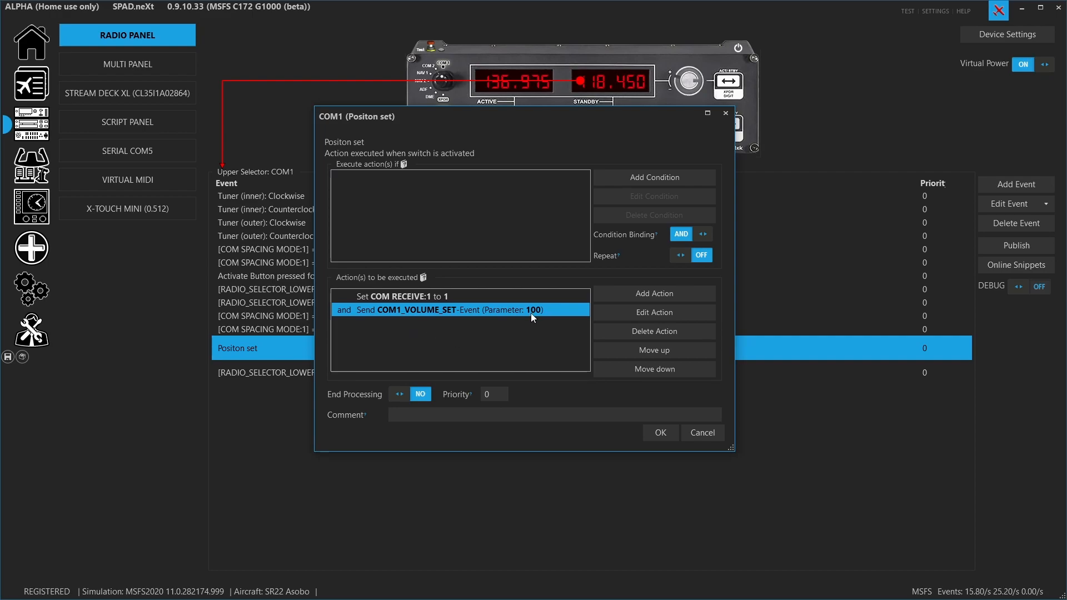
pyautogui.click(688, 431)
# - Examine the lower selector condition and the COM RECEIVE:1 and COM1_VOLUME_SET actions in the COM1 position unset event
pyautogui.doubleClick(416, 377)
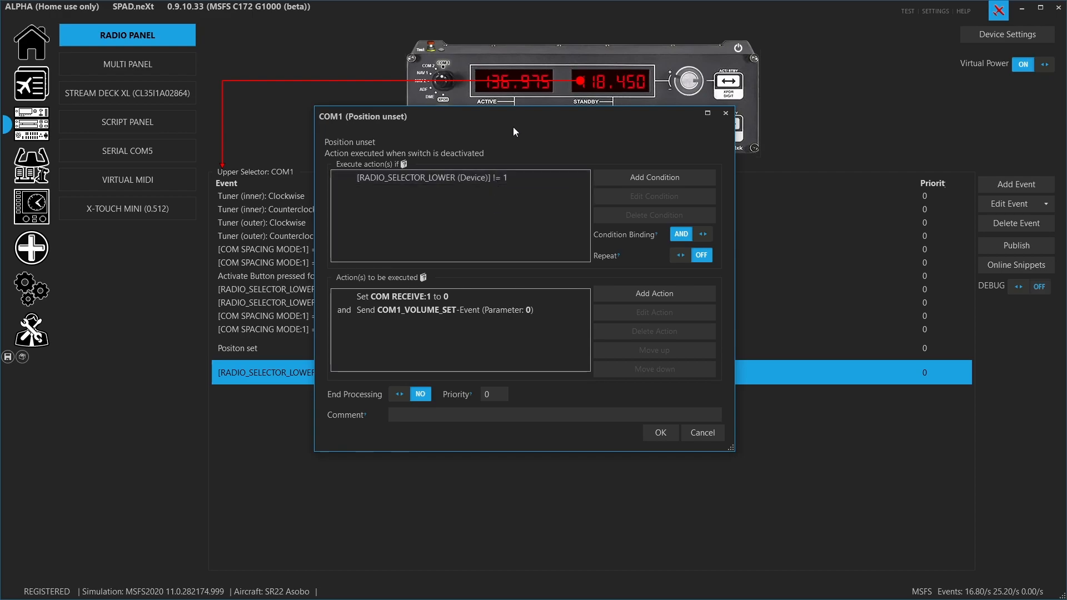
pyautogui.moveTo(516, 118); pyautogui.dragTo(500, 223)
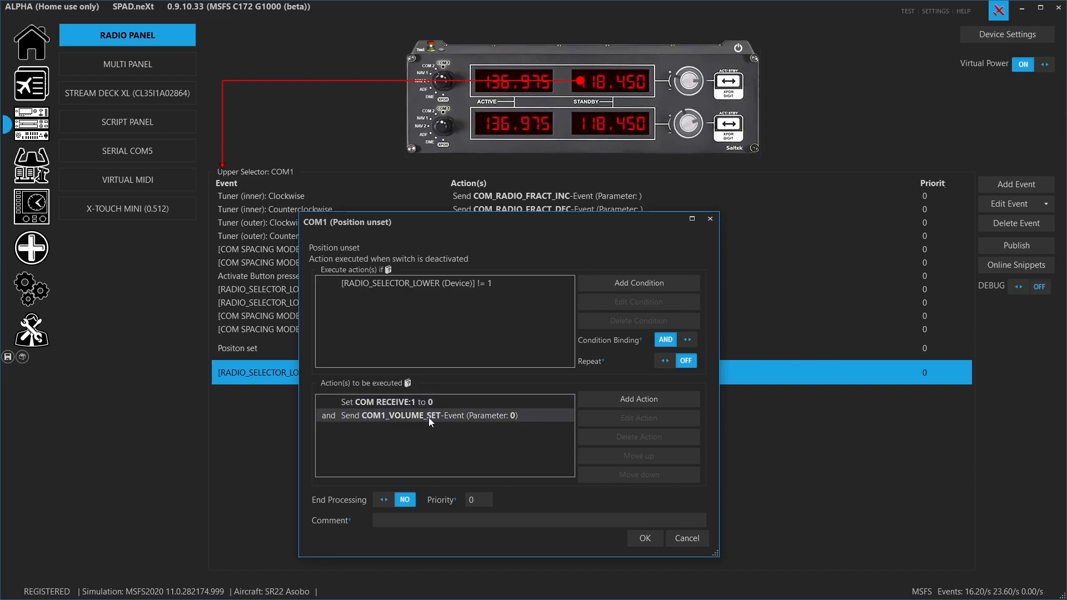
pyautogui.click(683, 534)
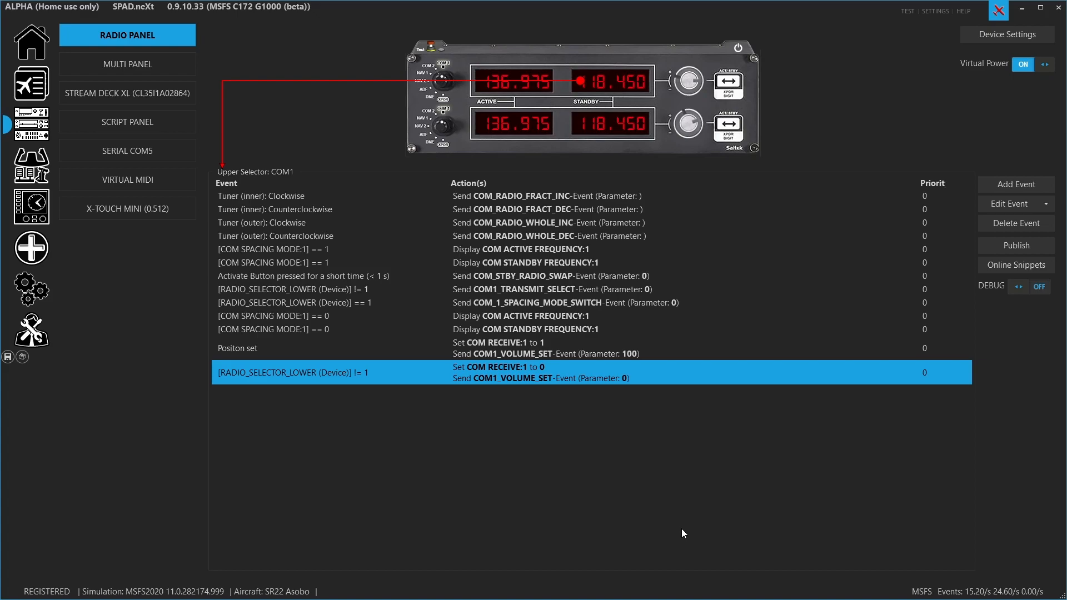
# - Reopen the upper COM1 events and look at the additional options for editing an event
pyautogui.click(628, 83)
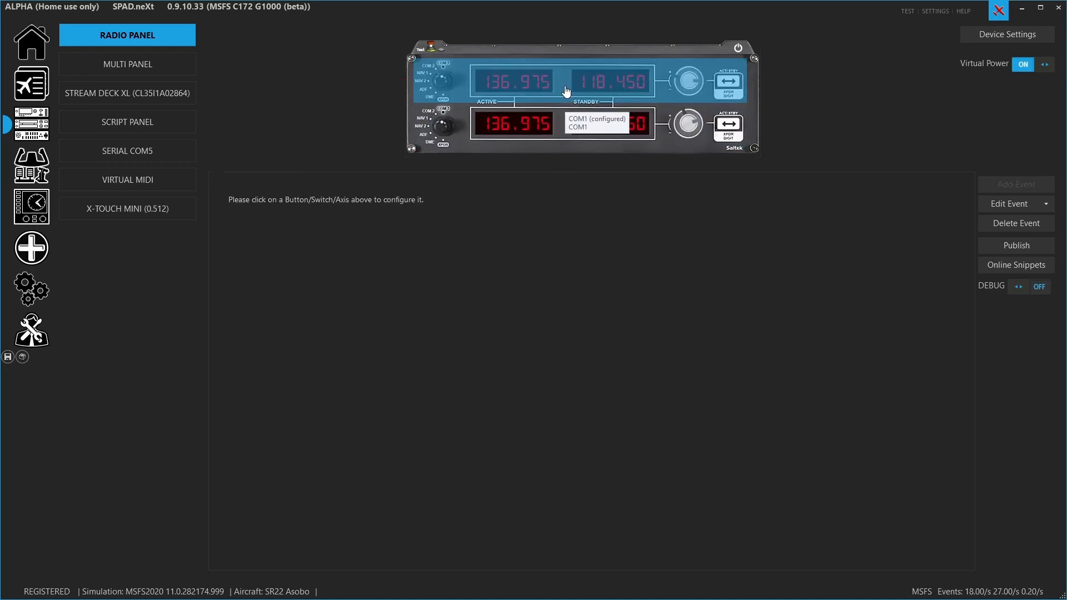
pyautogui.click(576, 109)
pyautogui.click(1045, 204)
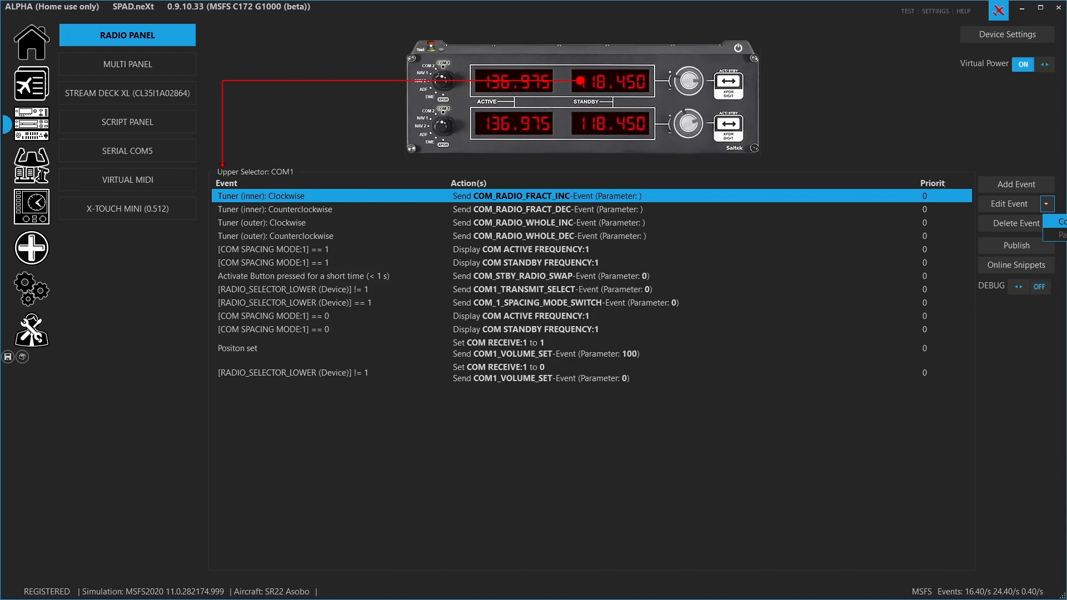
pyautogui.click(835, 260)
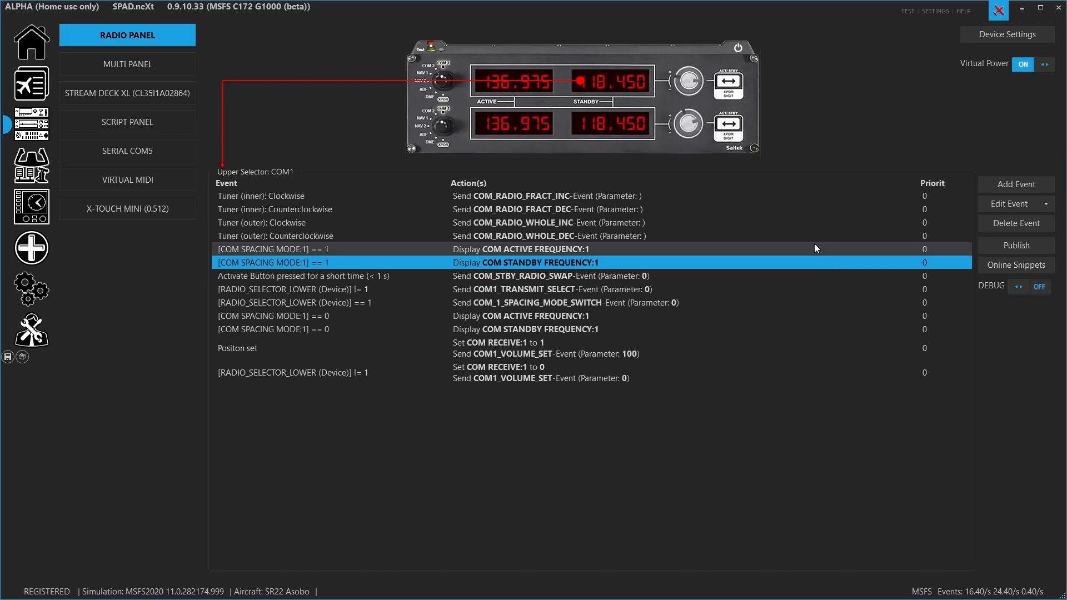
# - Show the upper selector's COM2 events and look at the additional options for editing them
pyautogui.click(571, 97)
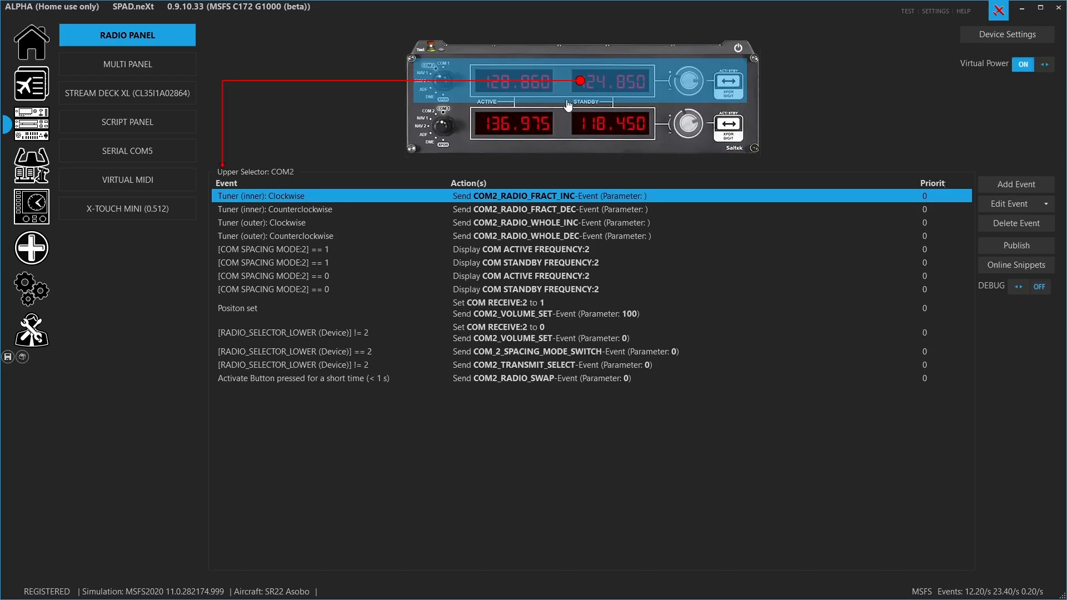
pyautogui.click(1045, 205)
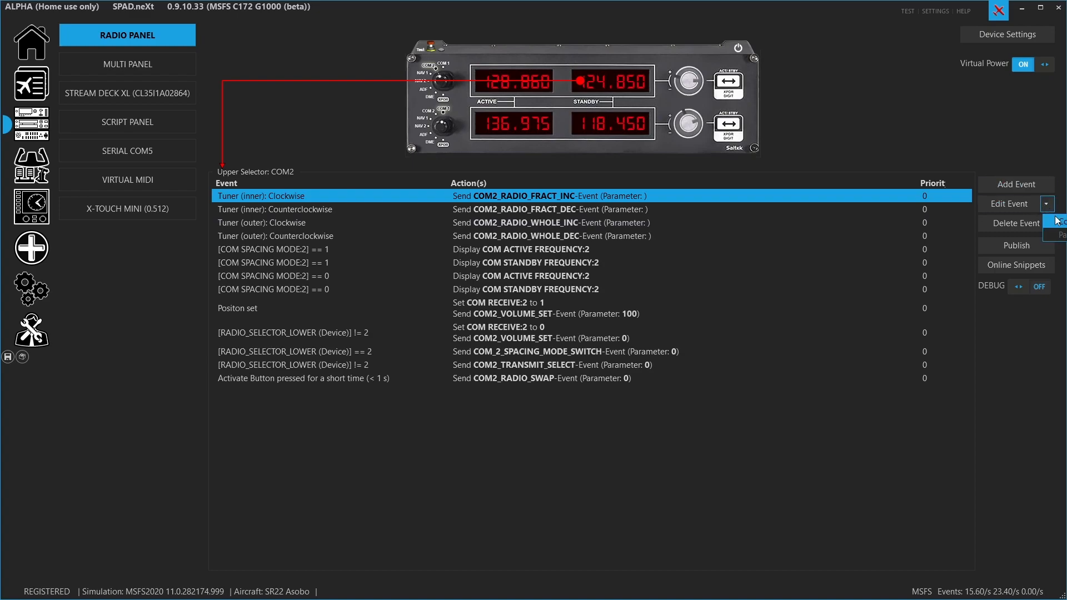
pyautogui.click(625, 427)
# - Examine the COM2_RADIO_FRACT_INC simulation event in the COM2 inner tuner clockwise event without changing it
pyautogui.doubleClick(493, 199)
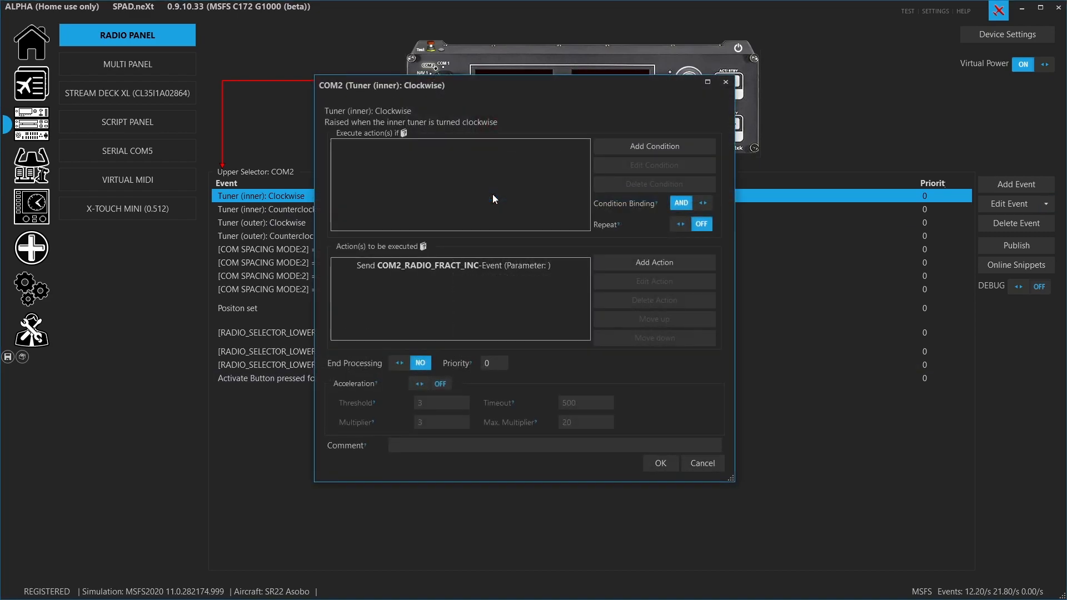
pyautogui.doubleClick(458, 265)
pyautogui.click(555, 242)
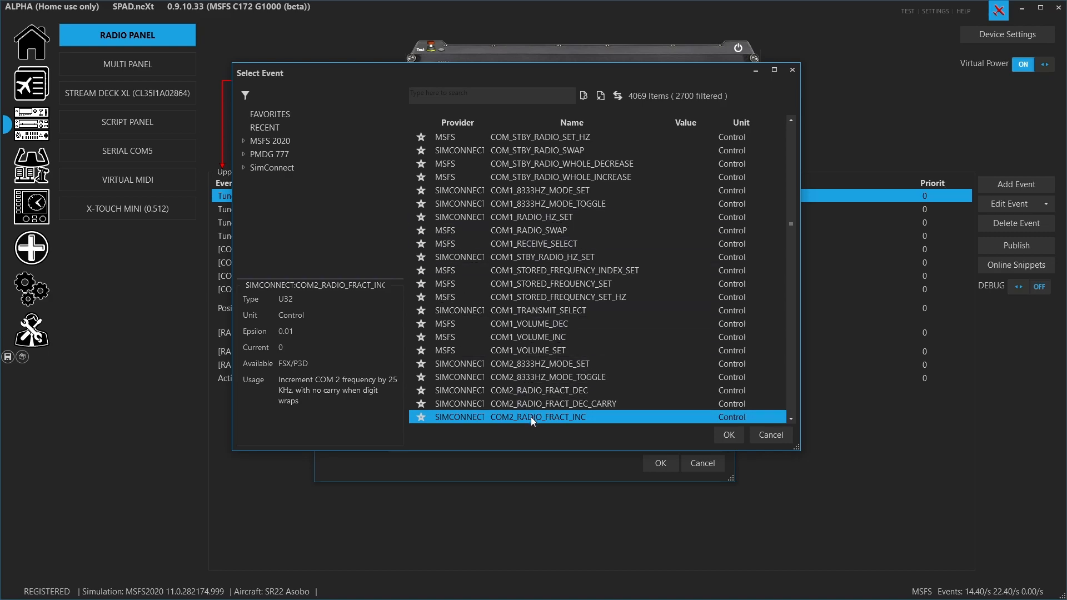
pyautogui.click(781, 441)
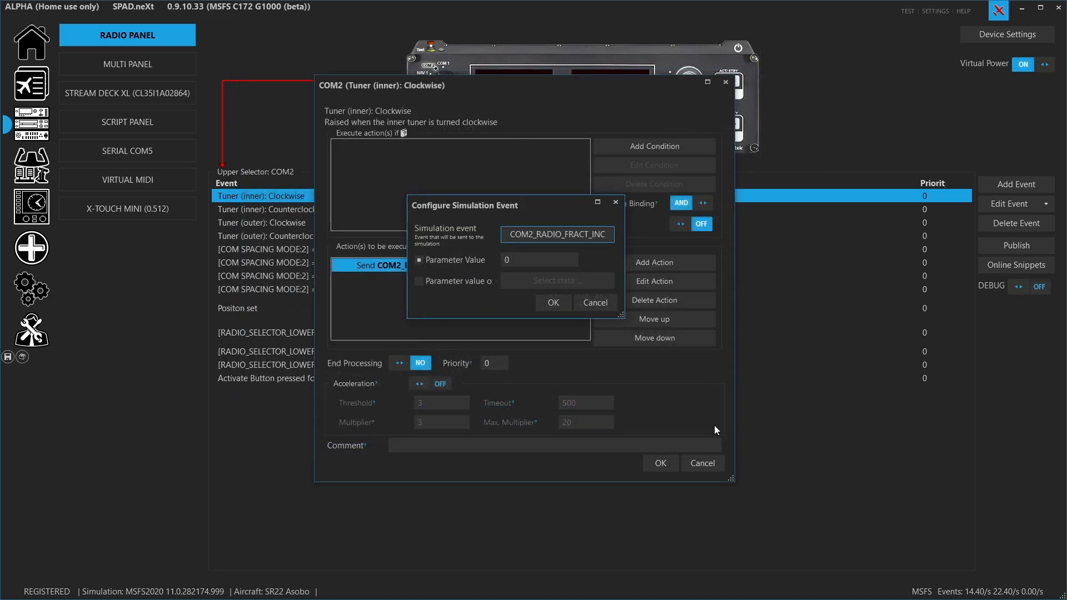
pyautogui.click(596, 302)
pyautogui.click(708, 464)
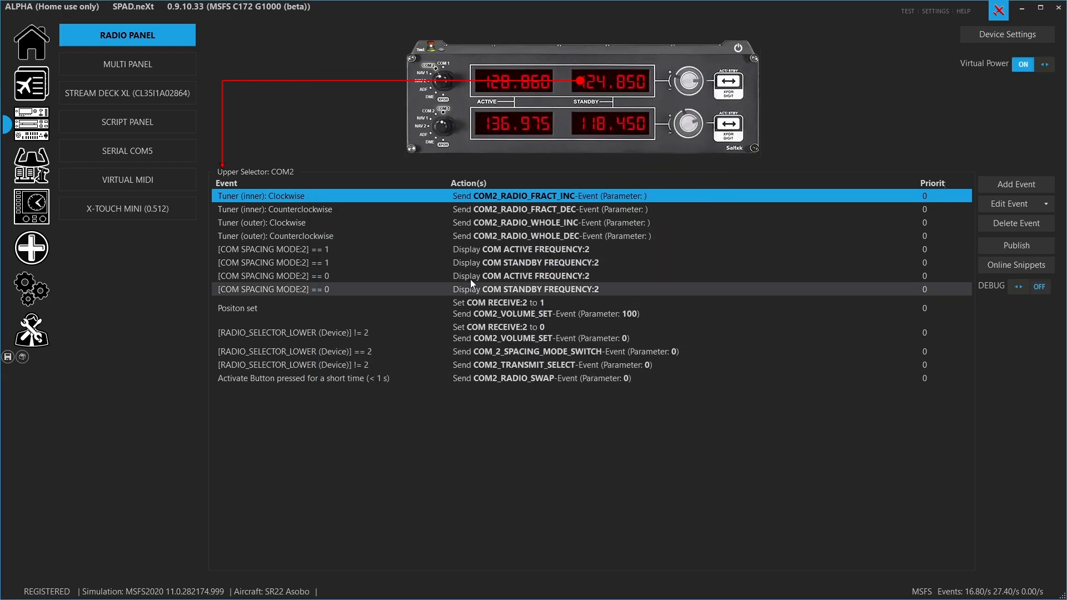
# - Look through the COM2 inner and outer tuner events and the active frequency display event for spacing mode 1
pyautogui.click(527, 223)
pyautogui.click(528, 201)
pyautogui.click(527, 210)
pyautogui.click(526, 224)
pyautogui.click(523, 235)
pyautogui.click(528, 250)
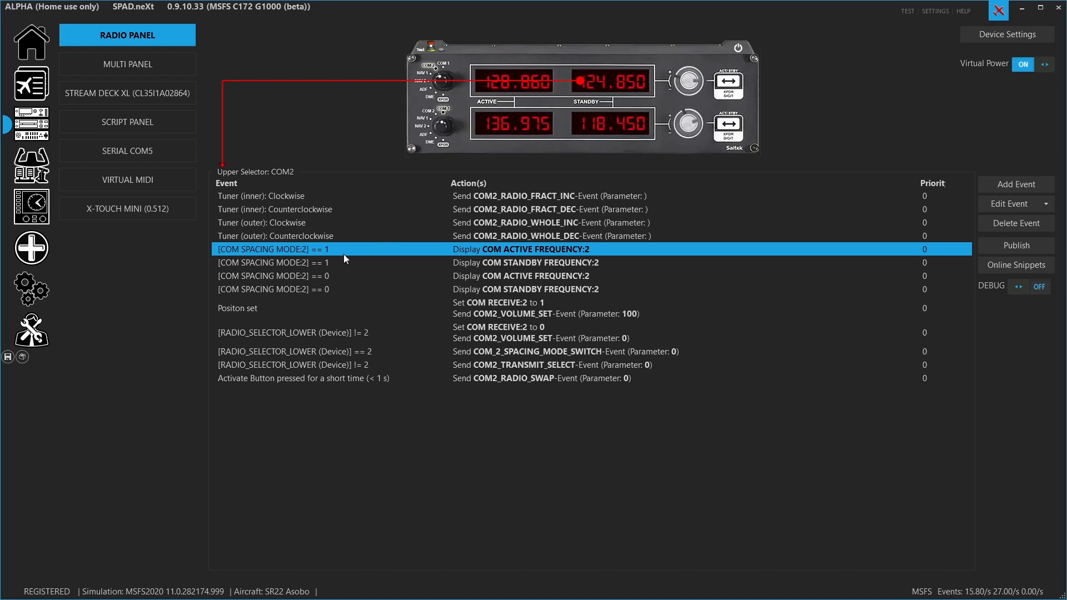
# - Examine the COM ACTIVE FREQUENCY:2 value cutoff in the COM2 event for spacing mode 1 and the condition of the matching mode 0 event
pyautogui.doubleClick(525, 252)
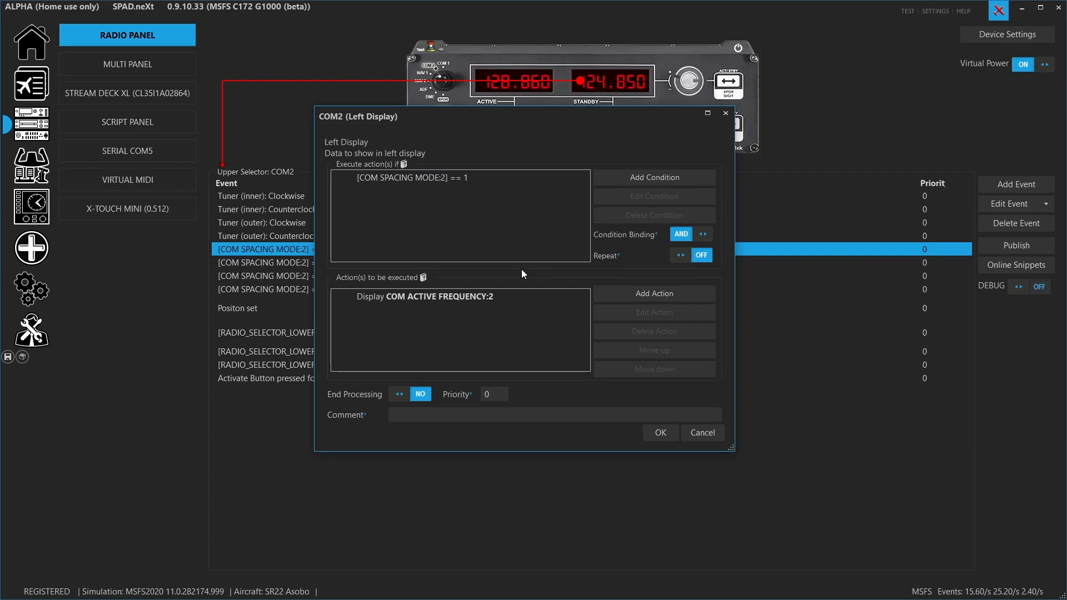
pyautogui.doubleClick(487, 295)
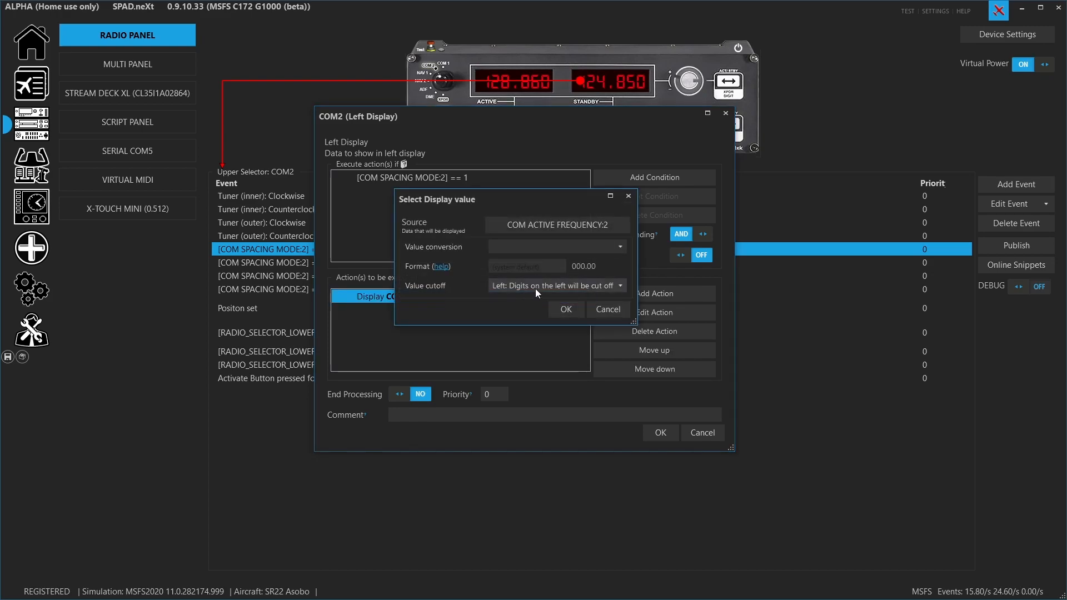
pyautogui.click(608, 310)
pyautogui.click(689, 438)
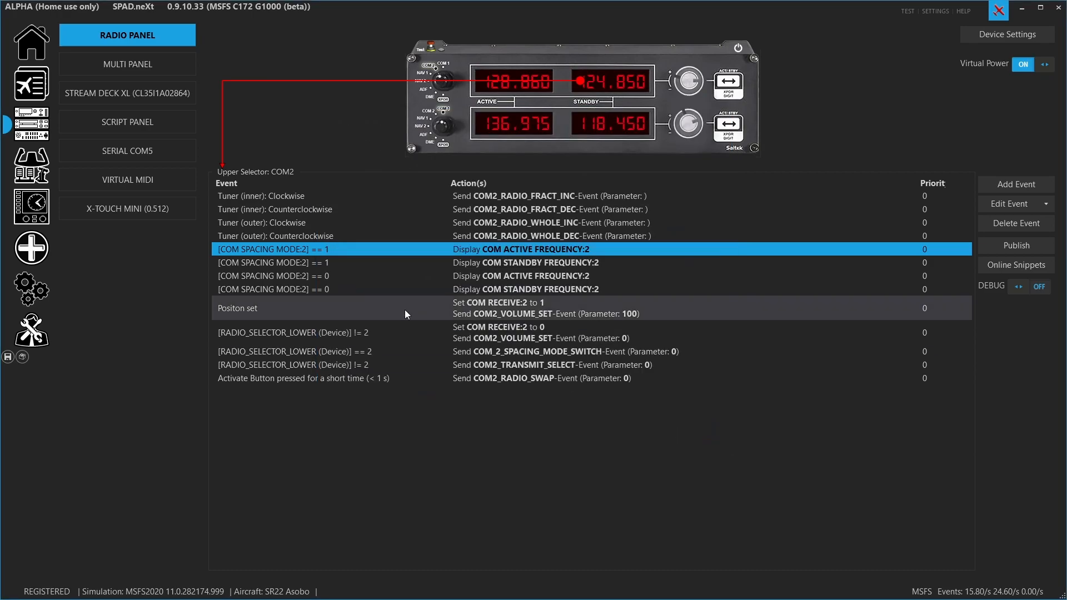
pyautogui.click(375, 278)
pyautogui.doubleClick(375, 279)
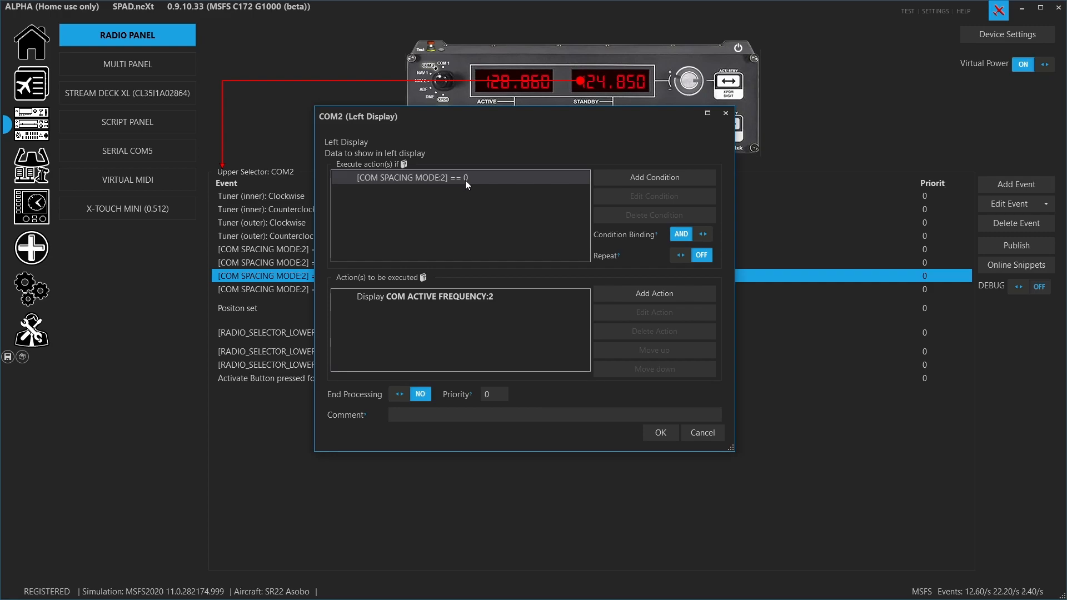
pyautogui.click(663, 432)
# - Examine the COM RECEIVE:2 and COM2_VOLUME_SET actions in the COM2 position set and position unset events
pyautogui.click(512, 300)
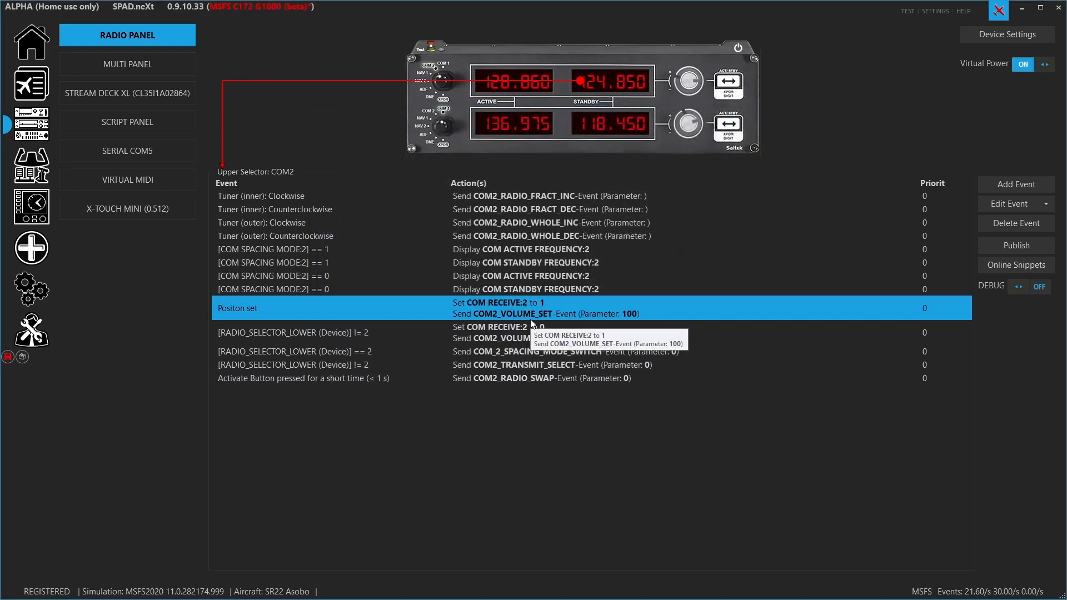
pyautogui.doubleClick(575, 308)
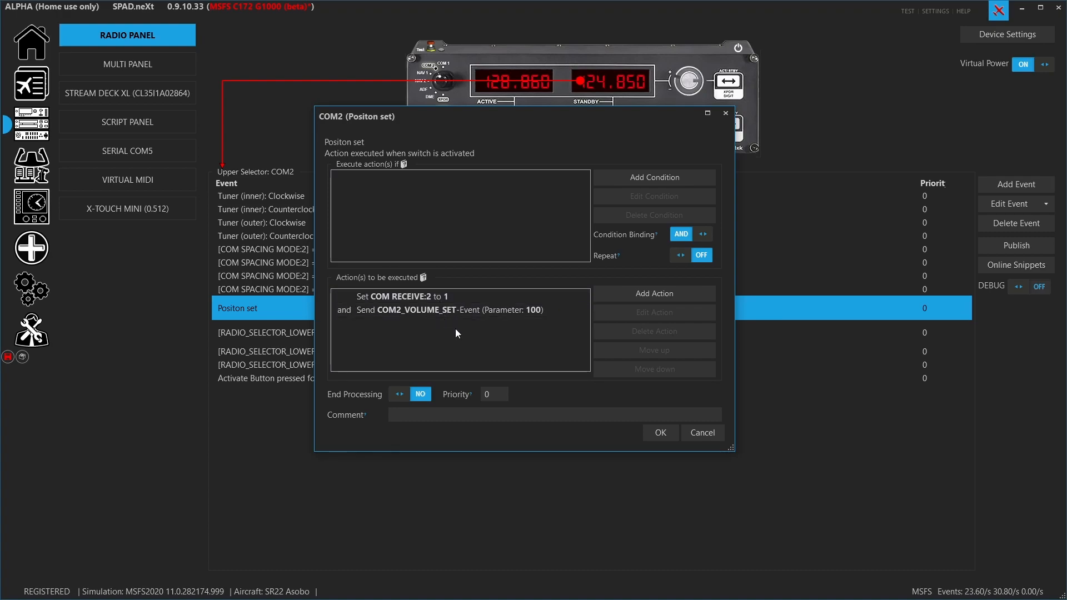
pyautogui.click(702, 432)
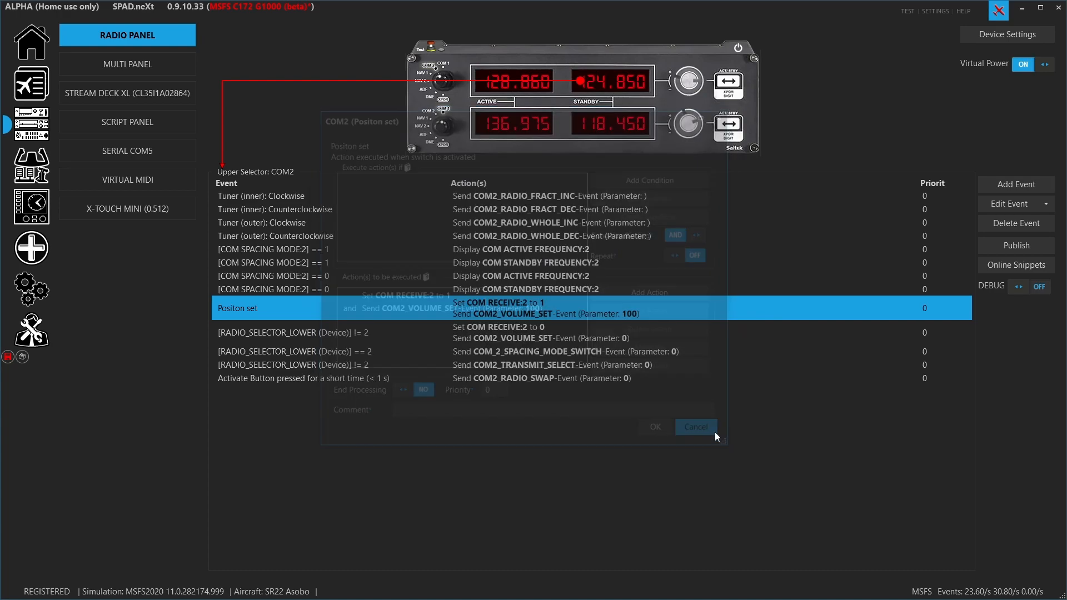
pyautogui.doubleClick(562, 342)
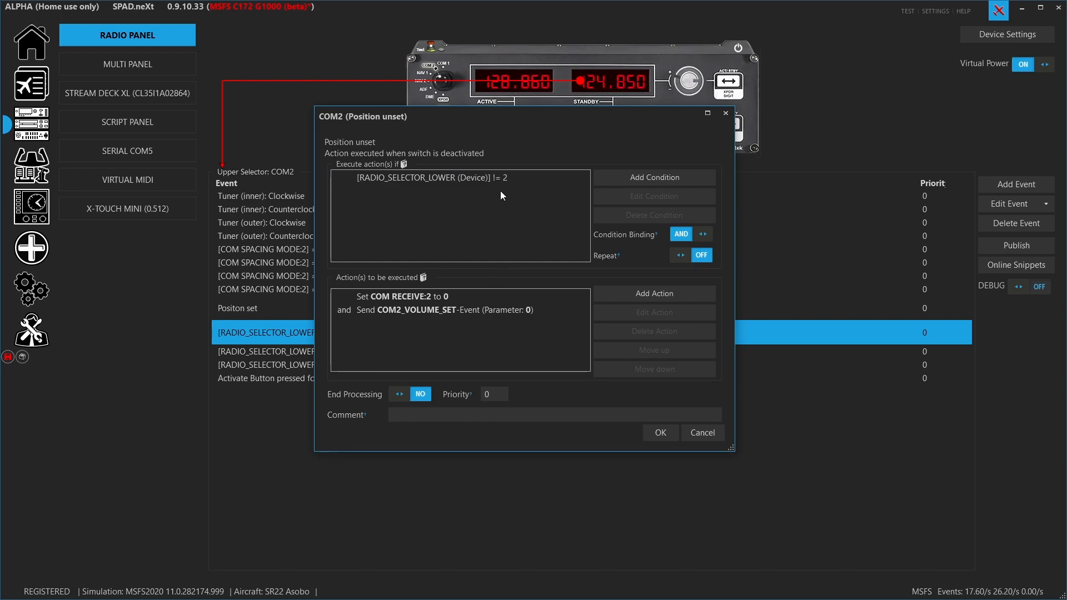
pyautogui.moveTo(502, 118); pyautogui.dragTo(505, 249)
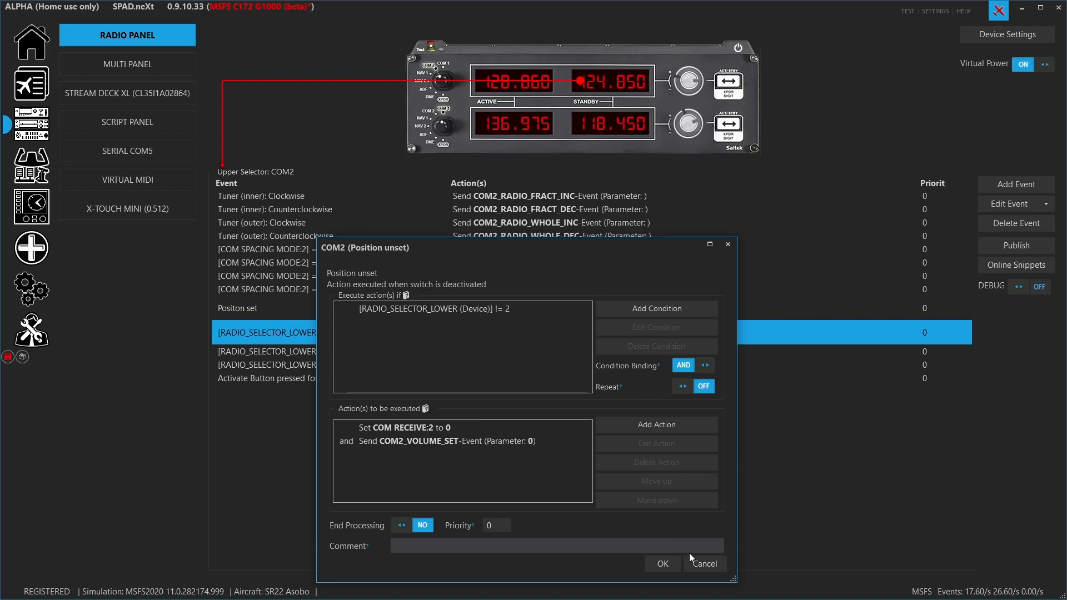
pyautogui.click(712, 563)
# - Examine the condition and action of the COM2 long-press event that sends COM_2_SPACING_MODE_SWITCH
pyautogui.click(529, 352)
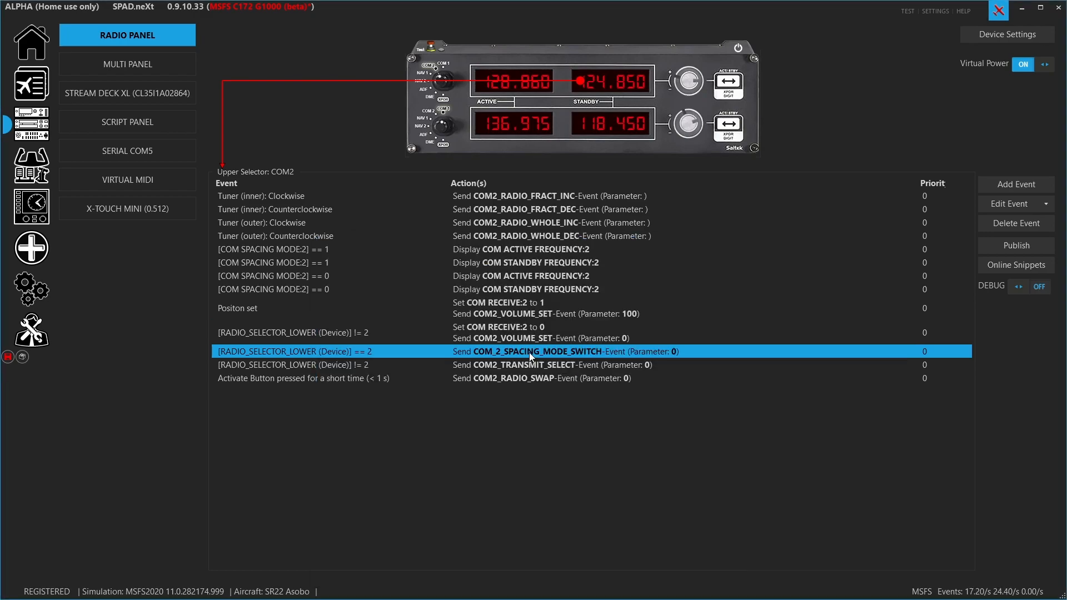
pyautogui.doubleClick(528, 352)
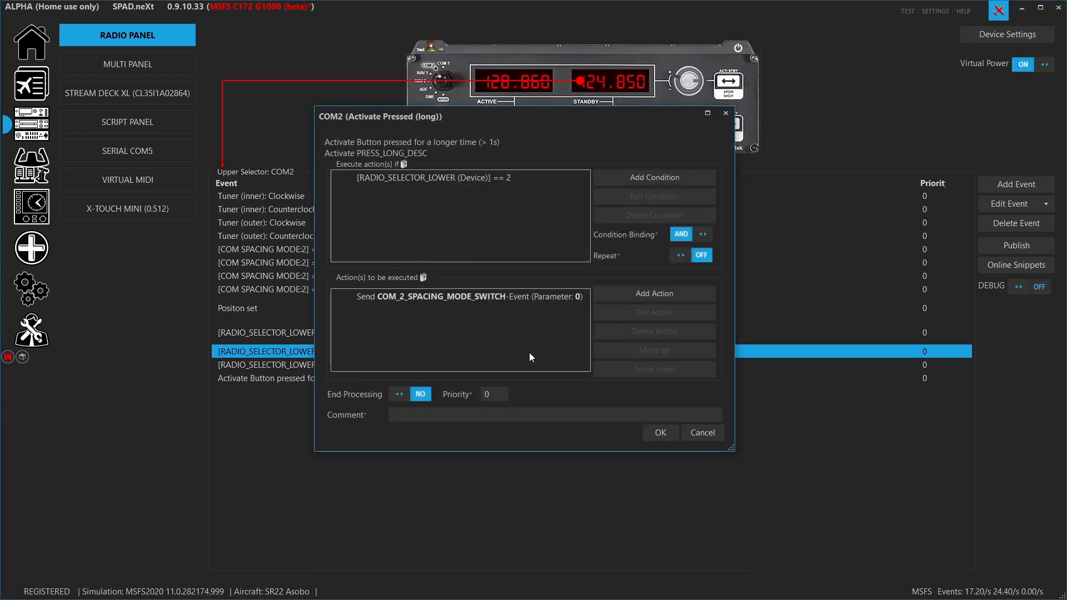
pyautogui.moveTo(510, 142); pyautogui.dragTo(565, 343)
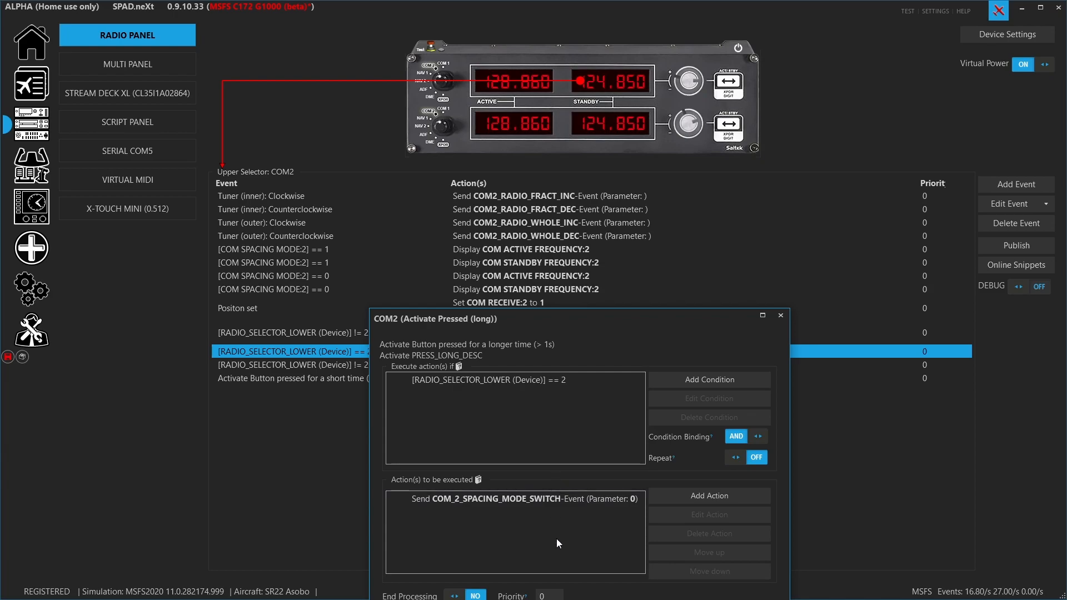
pyautogui.click(689, 599)
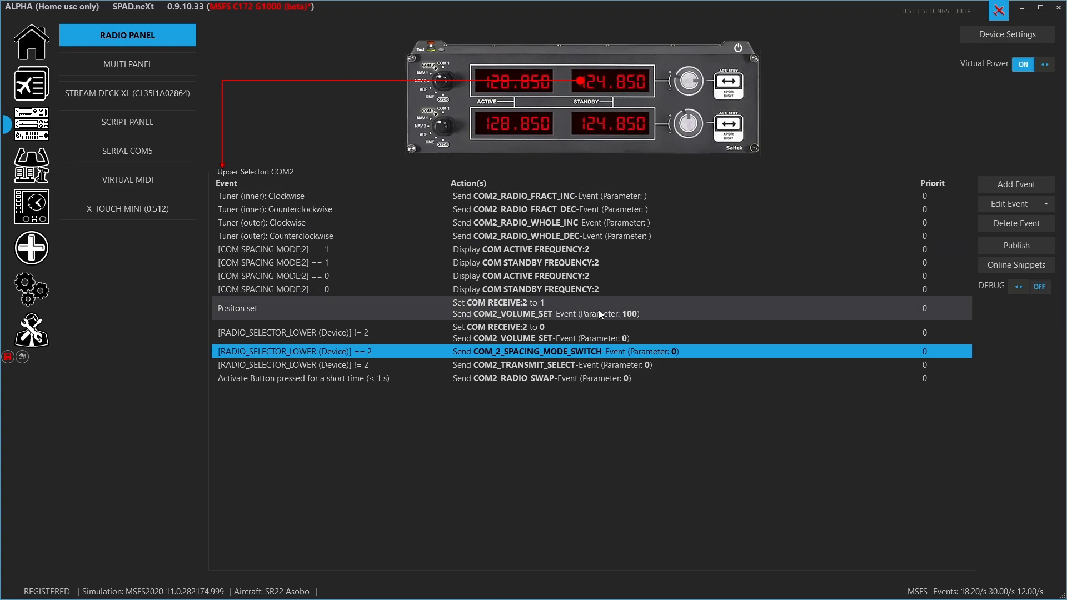
# - Examine the condition and action of the COM2 long-press event that sends COM2_TRANSMIT_SELECT
pyautogui.doubleClick(599, 361)
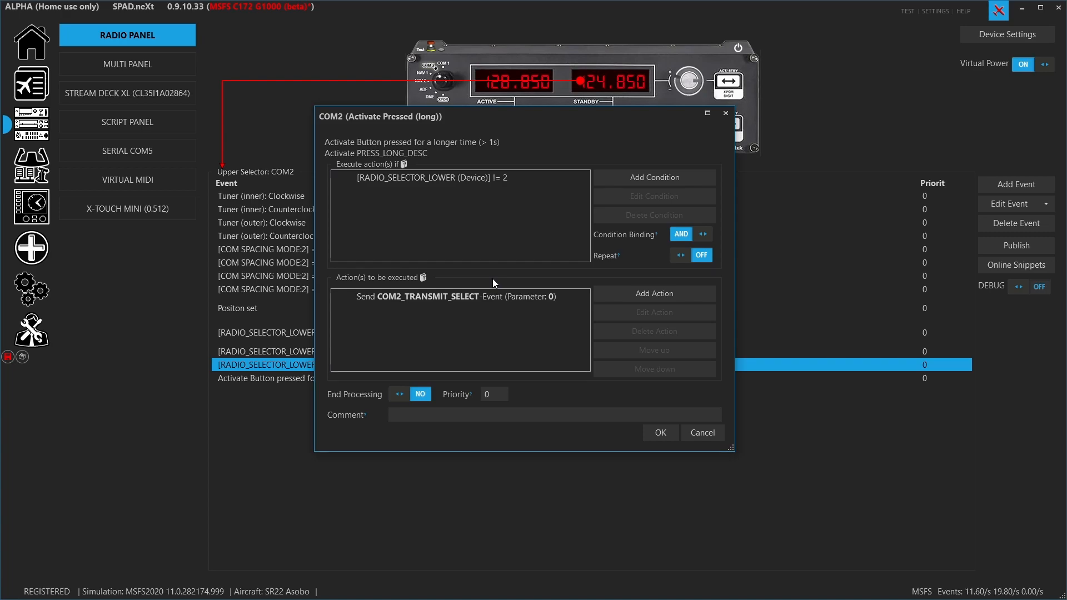
pyautogui.moveTo(485, 115); pyautogui.dragTo(489, 218)
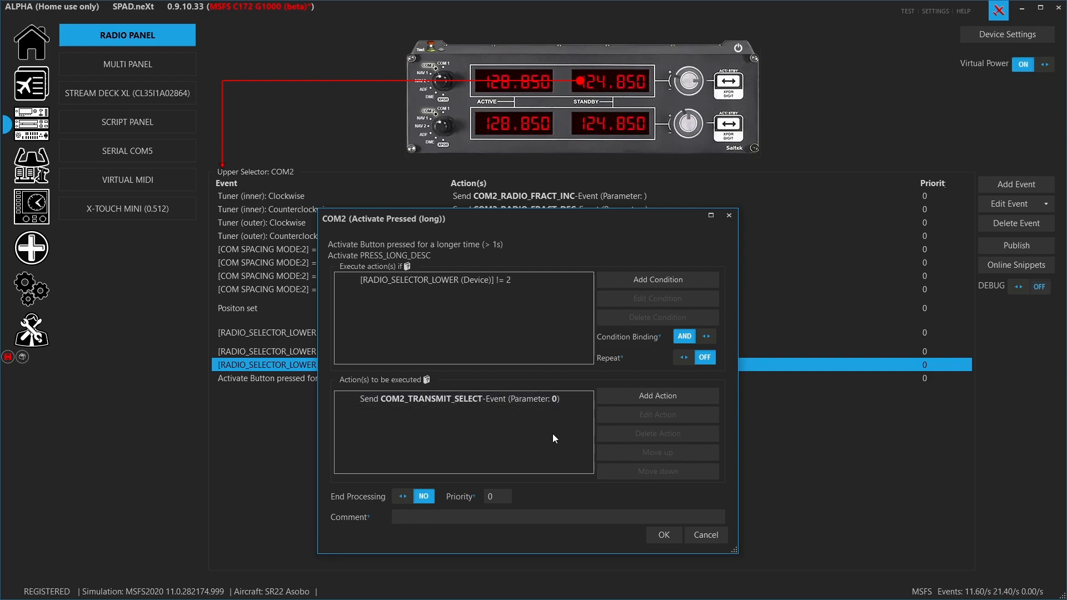
pyautogui.click(706, 535)
pyautogui.click(622, 93)
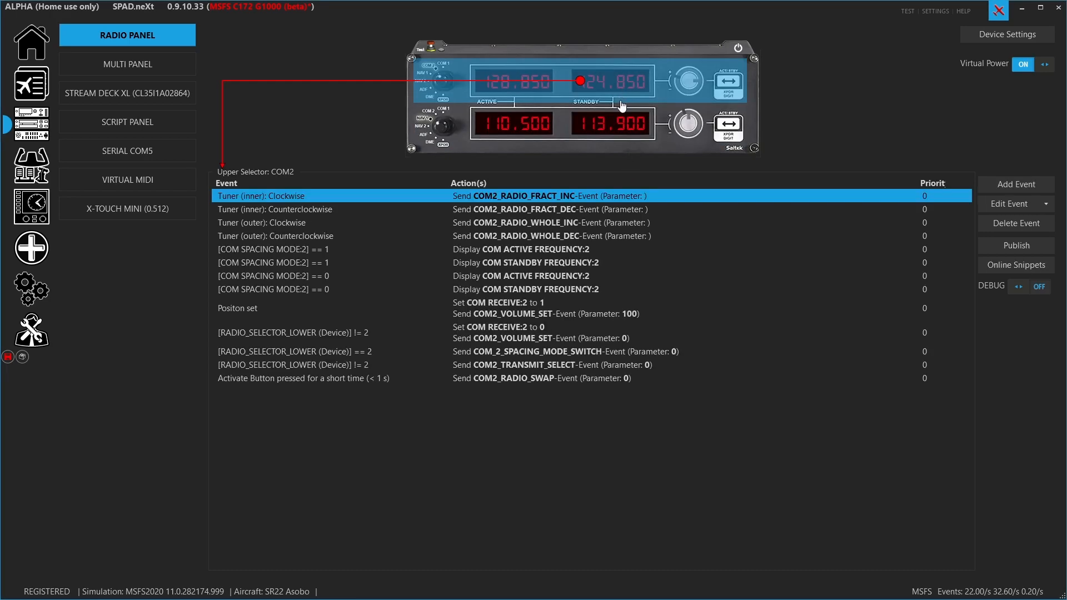
pyautogui.doubleClick(583, 362)
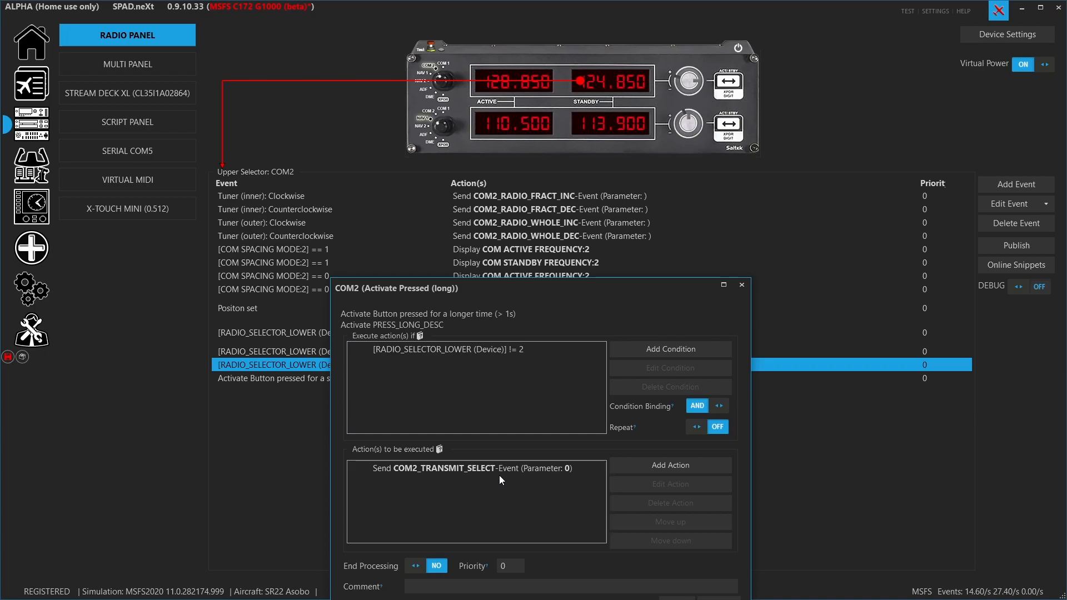
pyautogui.click(718, 598)
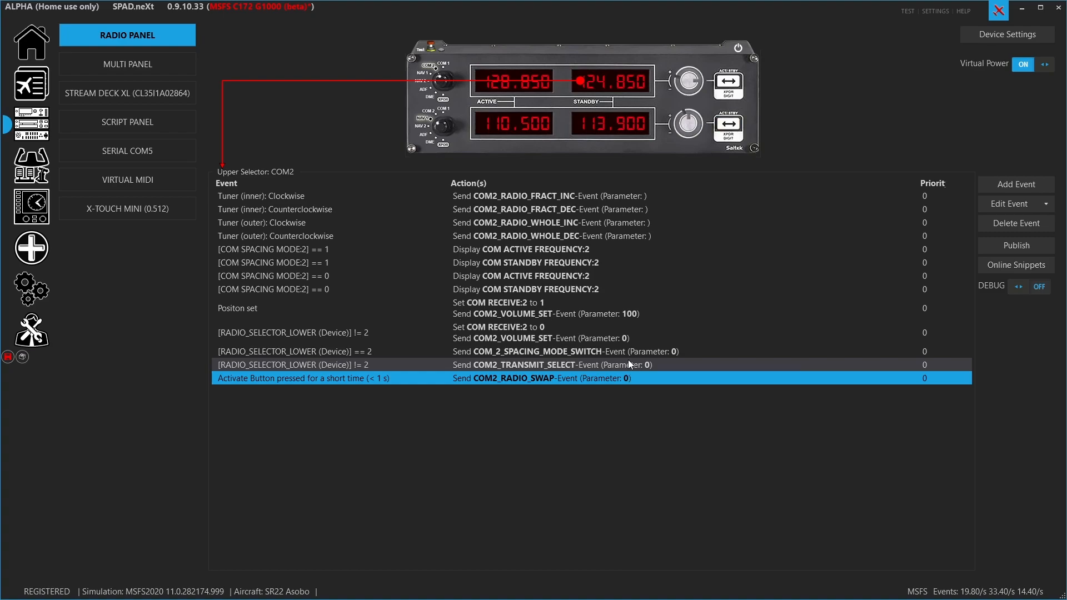
# - Show the upper selector's NAV1 events and examine the NAV1_VOLUME_SET actions for position set and position unset
pyautogui.click(596, 96)
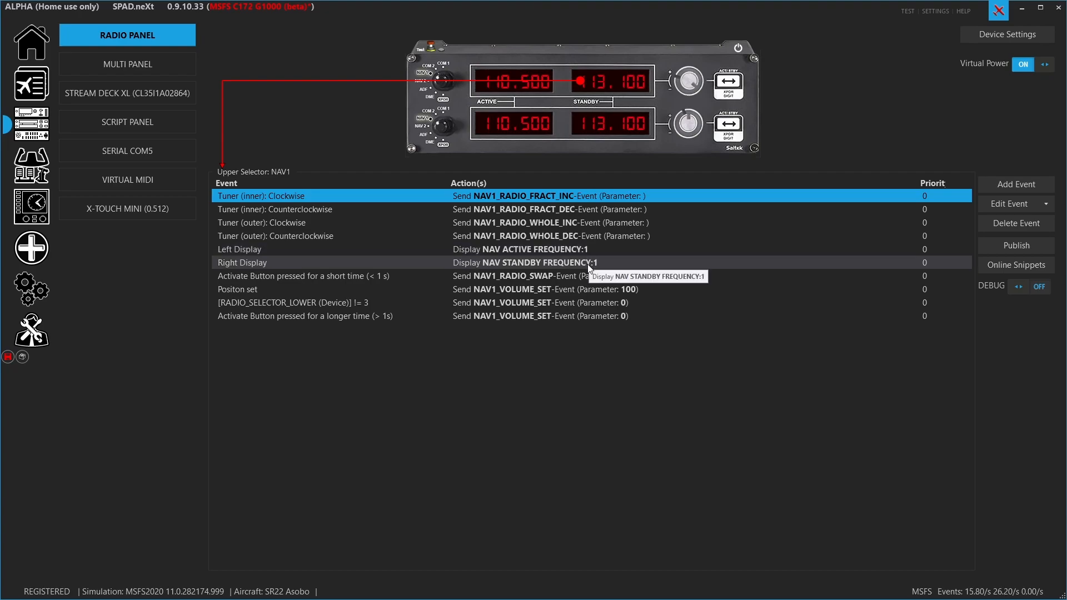
pyautogui.click(591, 292)
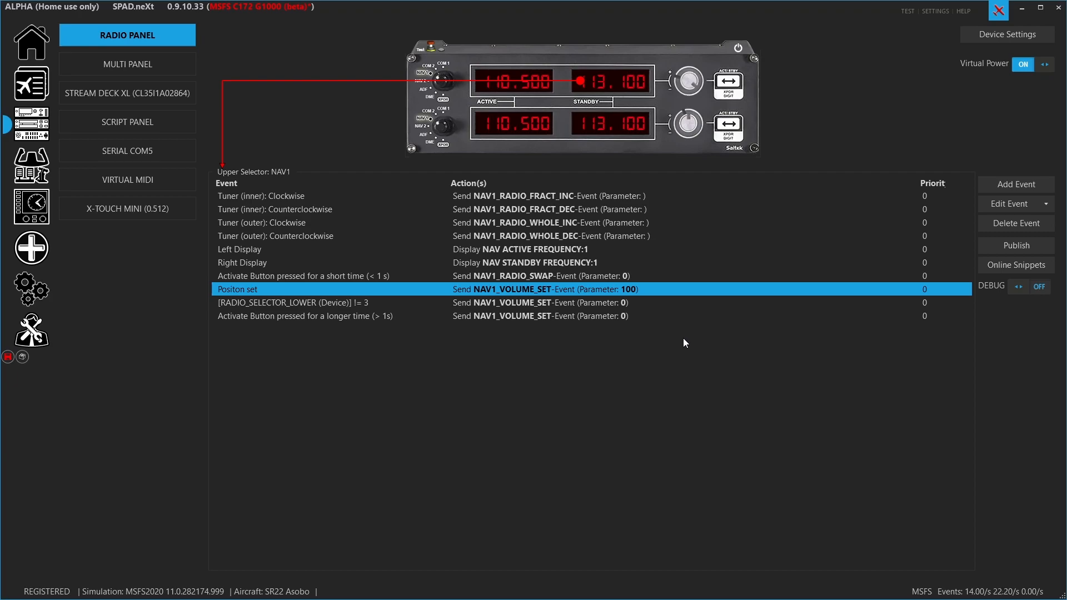
pyautogui.click(622, 302)
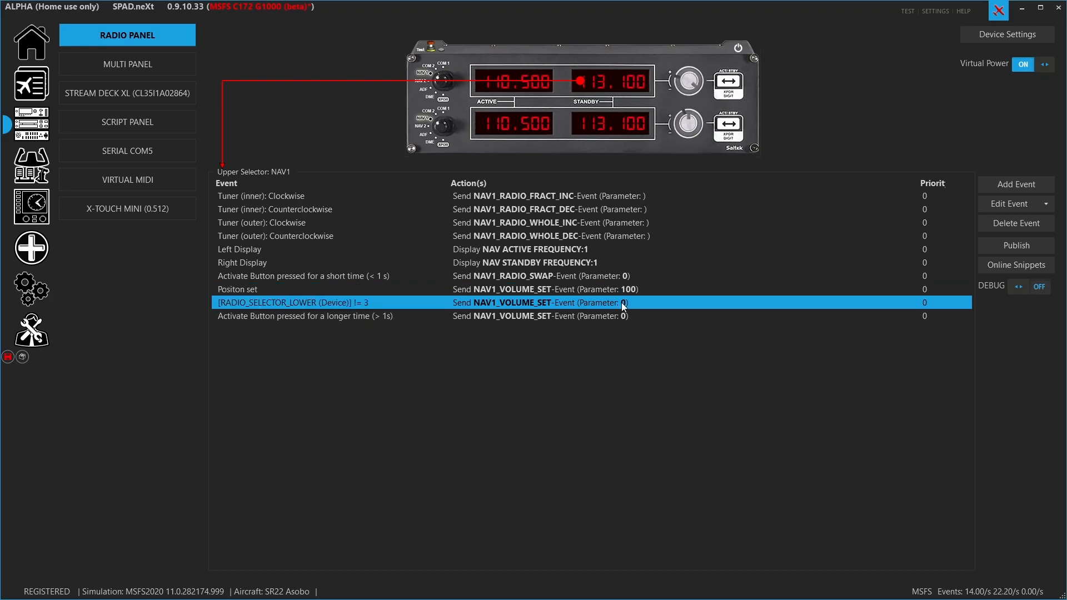
pyautogui.doubleClick(622, 302)
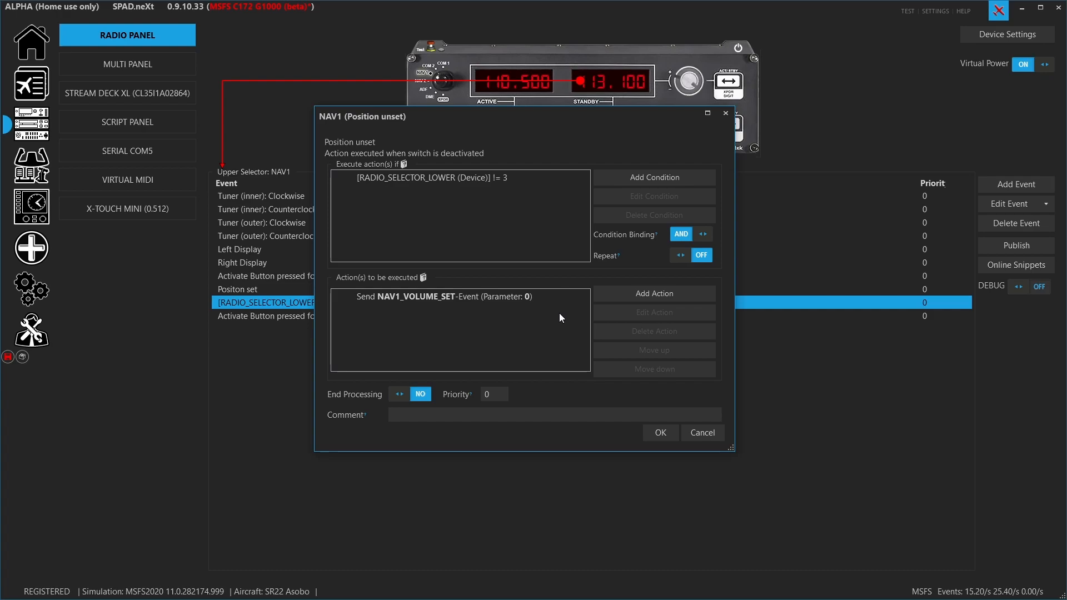
# - Examine the condition and action of the NAV1 long-press event that sends NAV1_VOLUME_SET
pyautogui.click(702, 435)
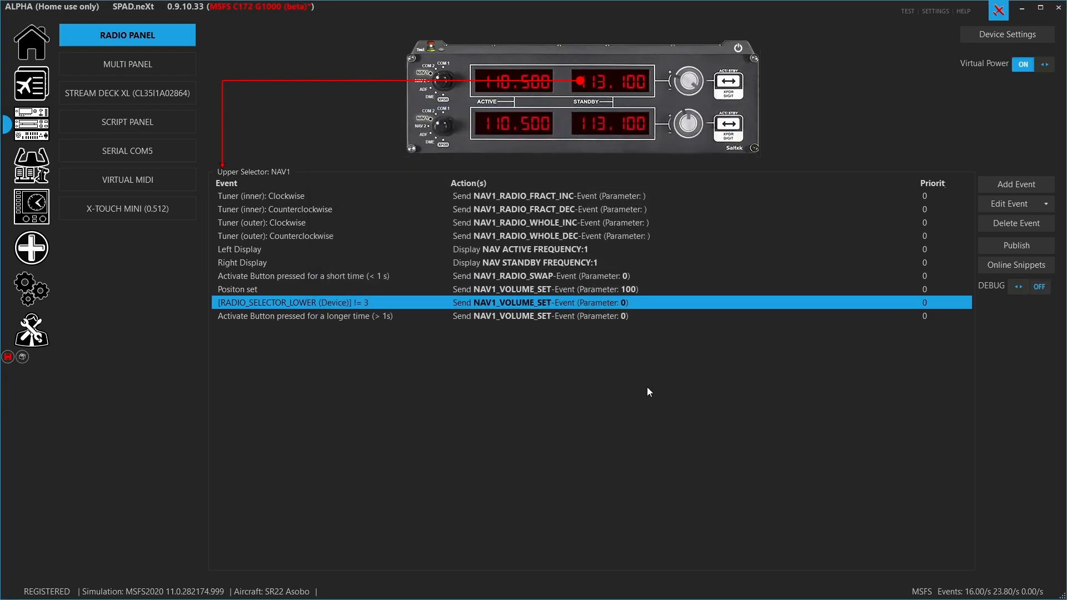
pyautogui.click(611, 317)
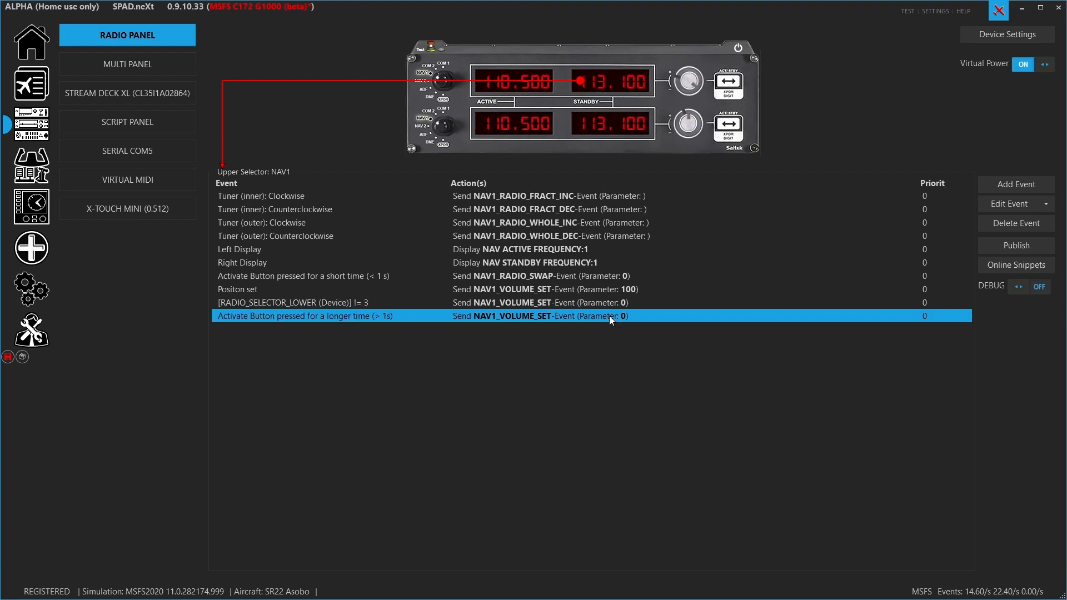
pyautogui.doubleClick(609, 316)
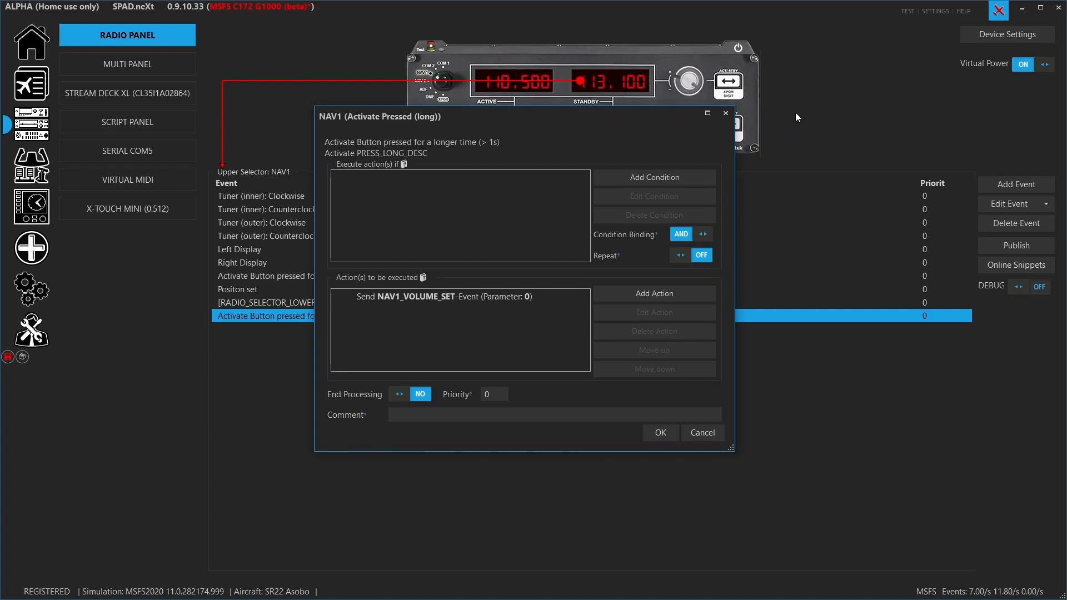
pyautogui.click(726, 114)
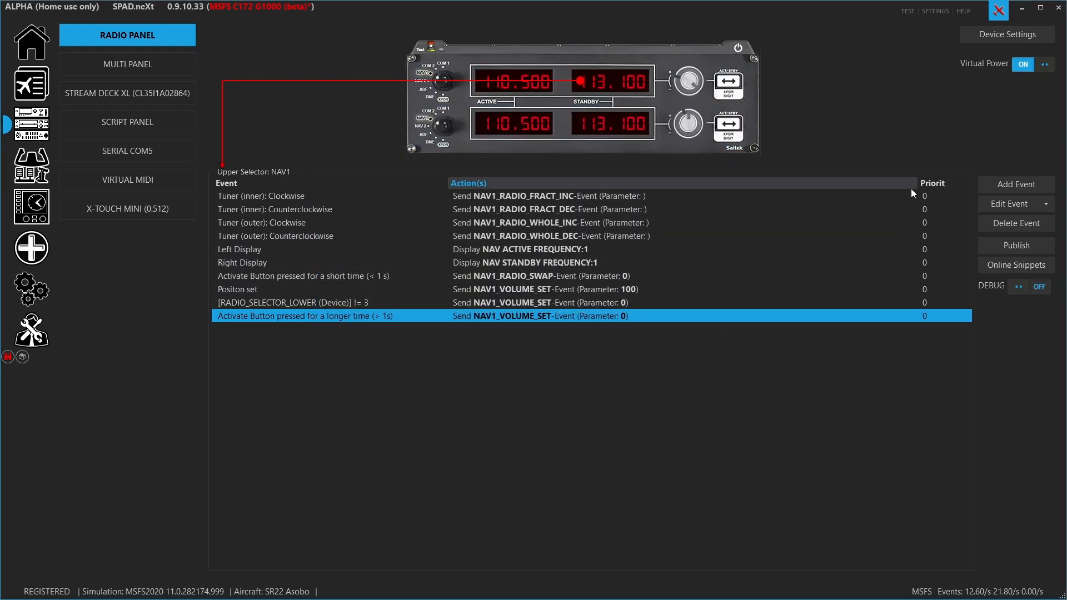
# - Try to copy the NAV1 long-press event and paste it onto the upper selector's NAV2 position
pyautogui.click(1045, 204)
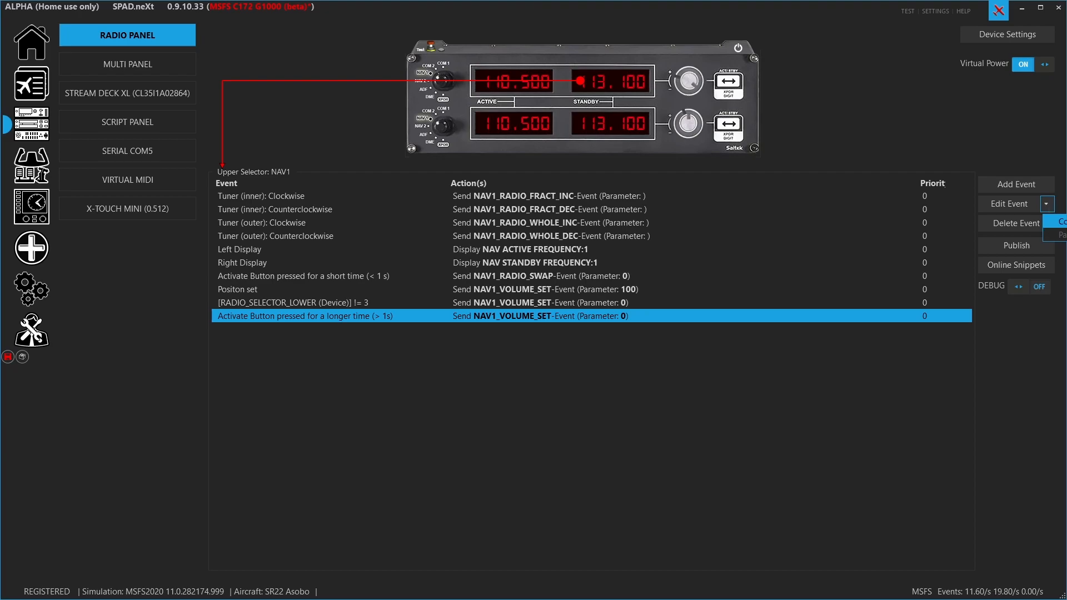
pyautogui.click(589, 126)
pyautogui.click(577, 104)
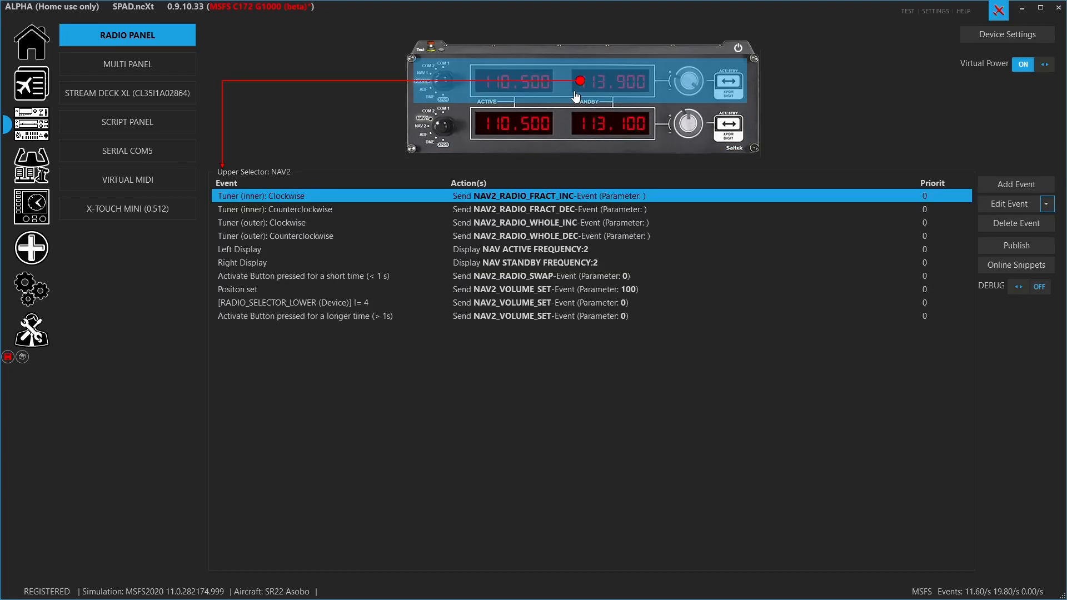
pyautogui.click(1046, 204)
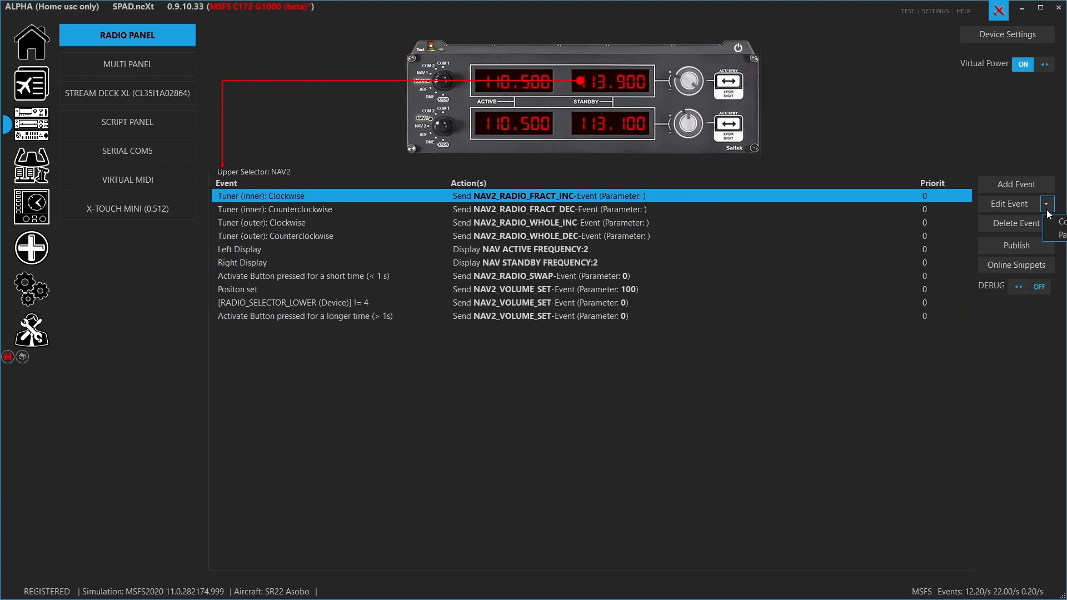
pyautogui.click(1055, 235)
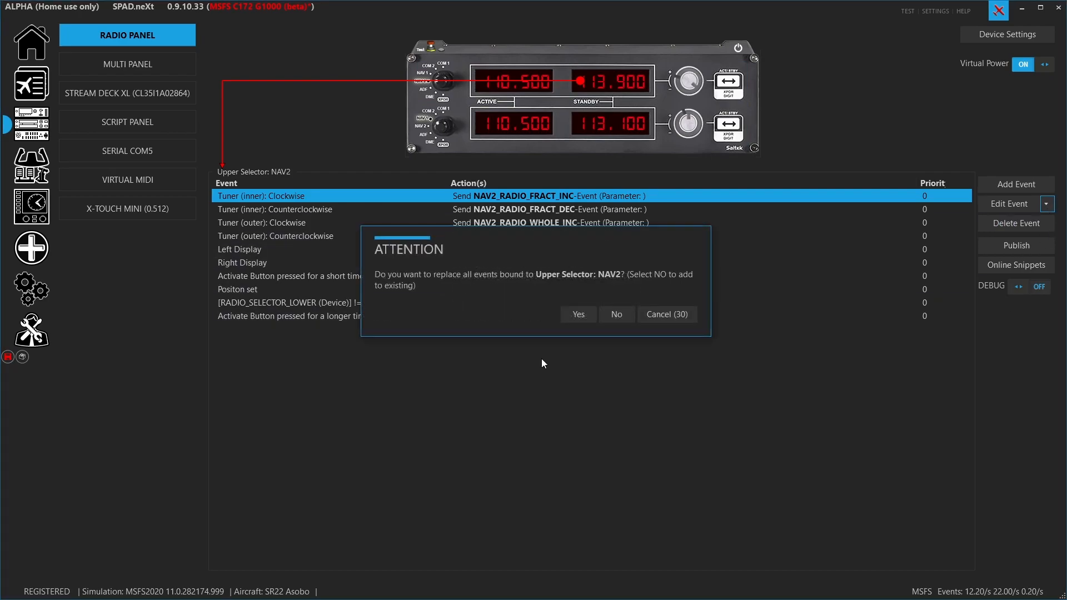
pyautogui.click(680, 314)
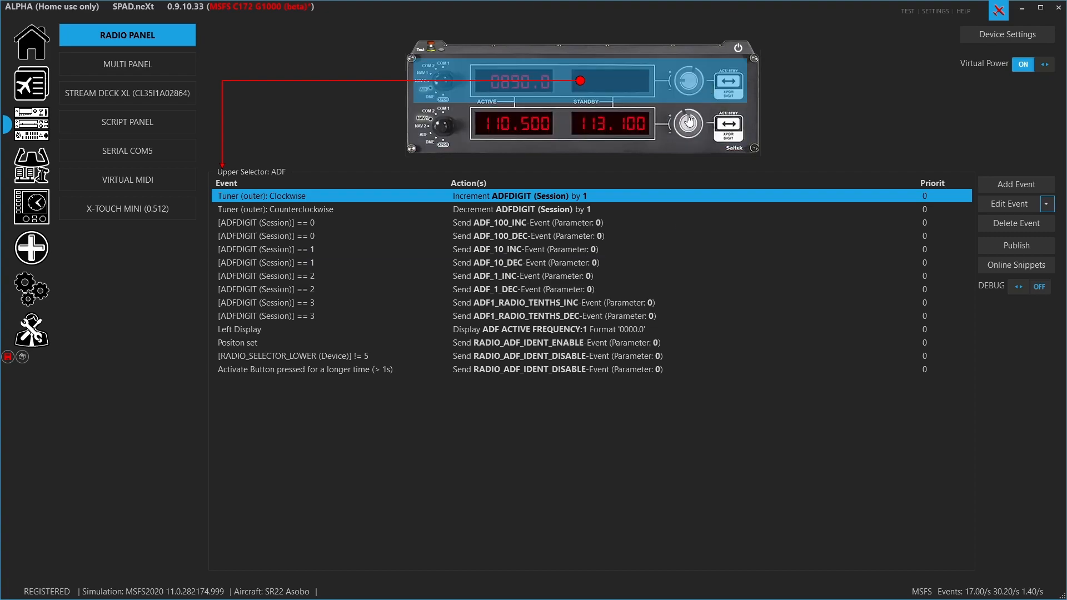
# - Examine the ADFDIGIT conditions and actions of the ADF inner tuner events that send ADF_100_INC, ADF_10_INC and ADF_10_DEC
pyautogui.doubleClick(413, 222)
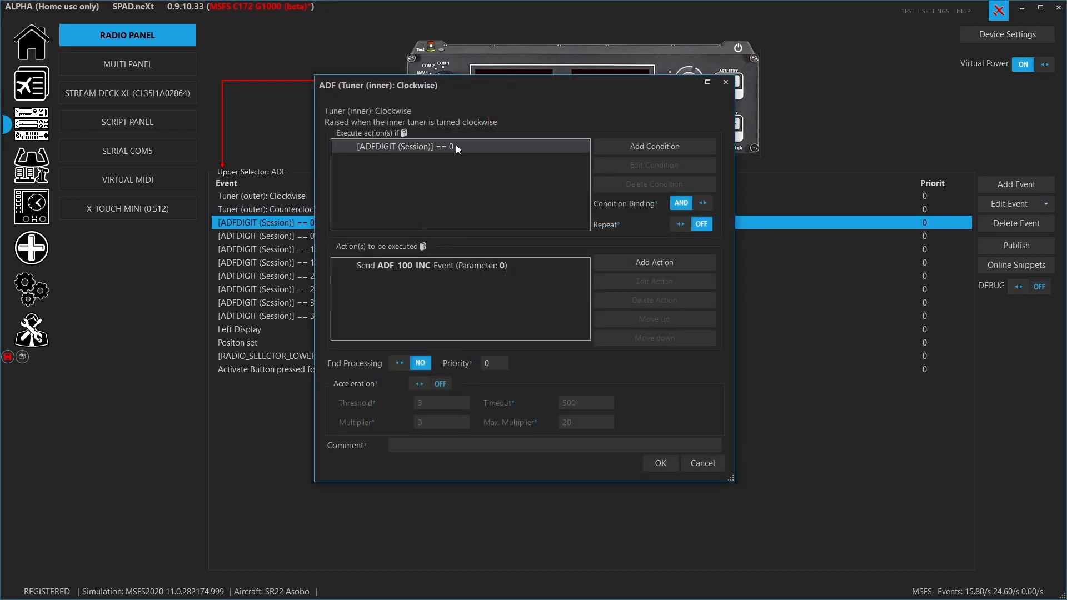
pyautogui.click(672, 464)
pyautogui.doubleClick(462, 251)
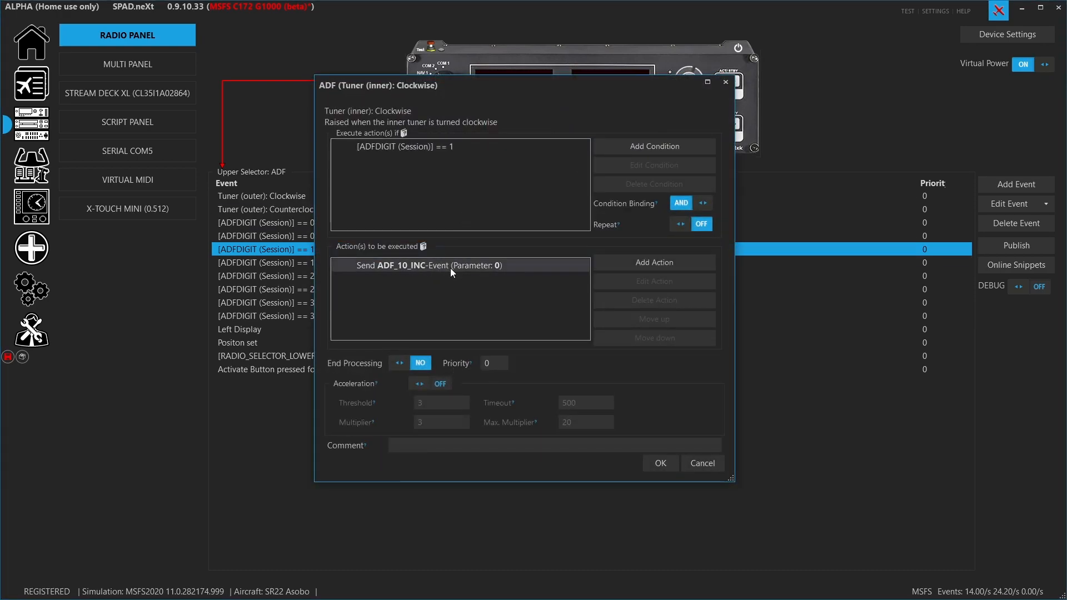
pyautogui.click(717, 469)
pyautogui.click(549, 263)
pyautogui.doubleClick(549, 263)
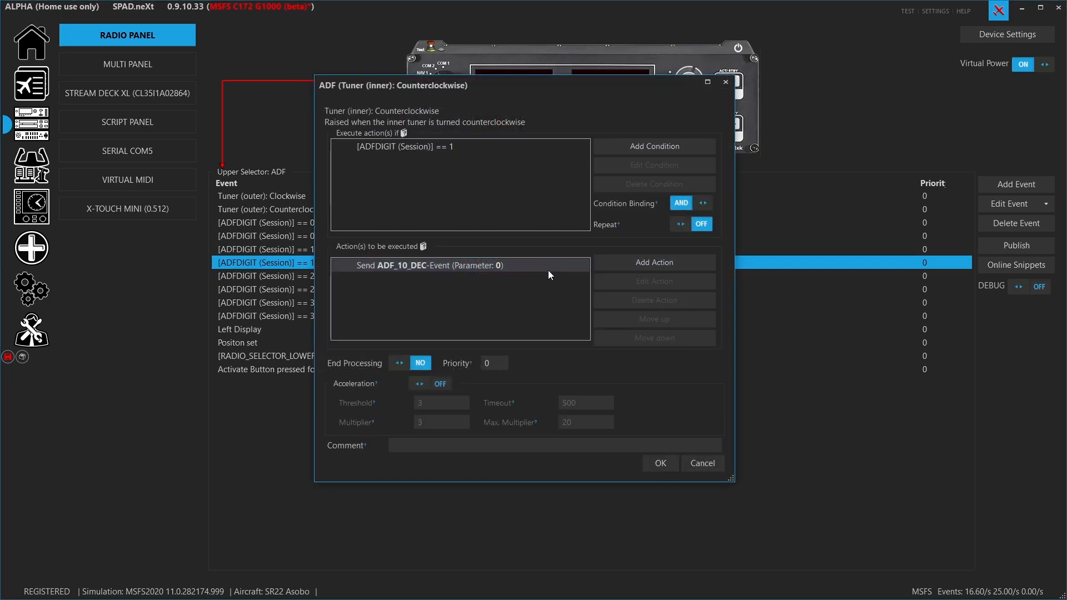
pyautogui.click(717, 469)
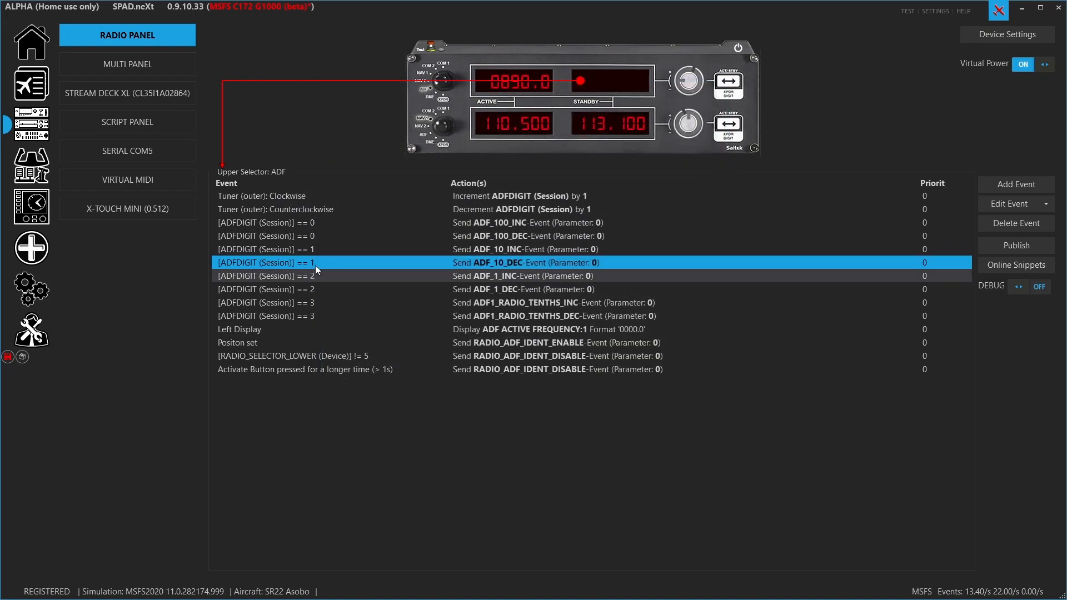
# - Examine the ADF outer tuner clockwise event's ADFDIGIT increment action, including its target variable and limits
pyautogui.doubleClick(548, 195)
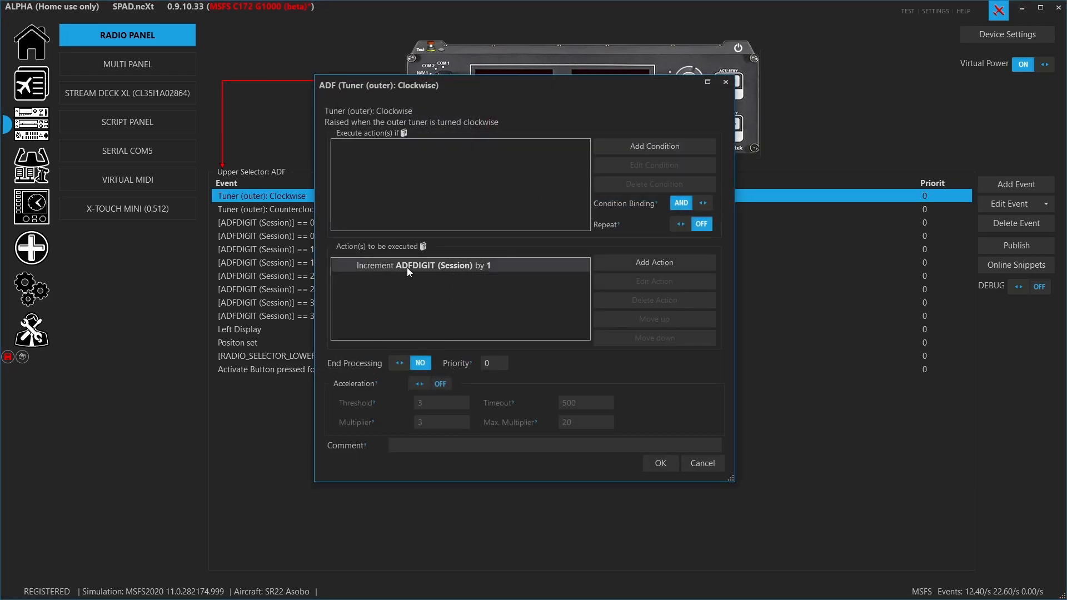
pyautogui.doubleClick(407, 268)
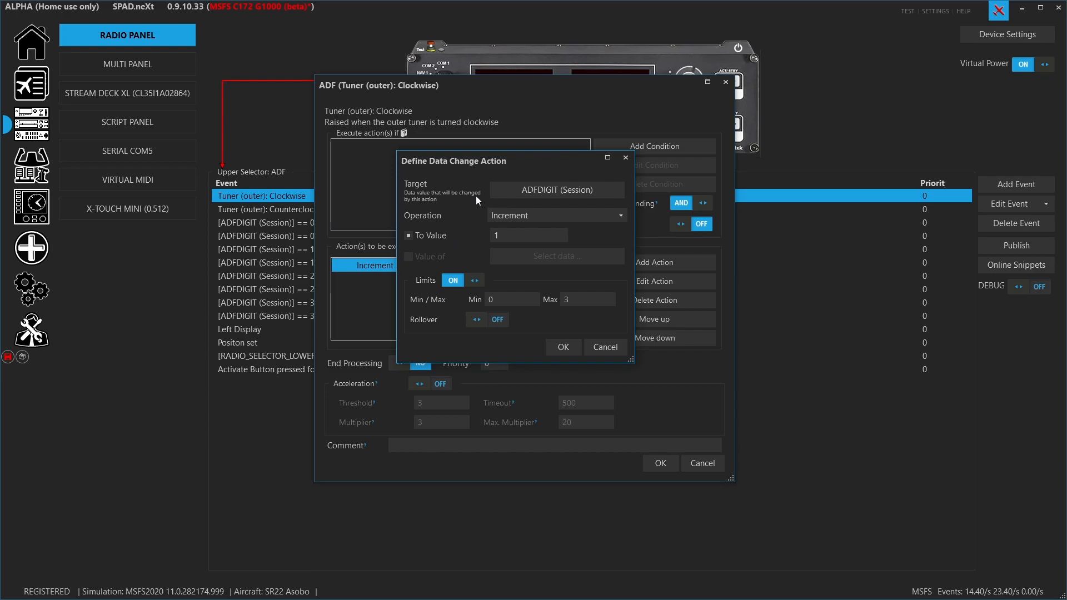
pyautogui.click(580, 189)
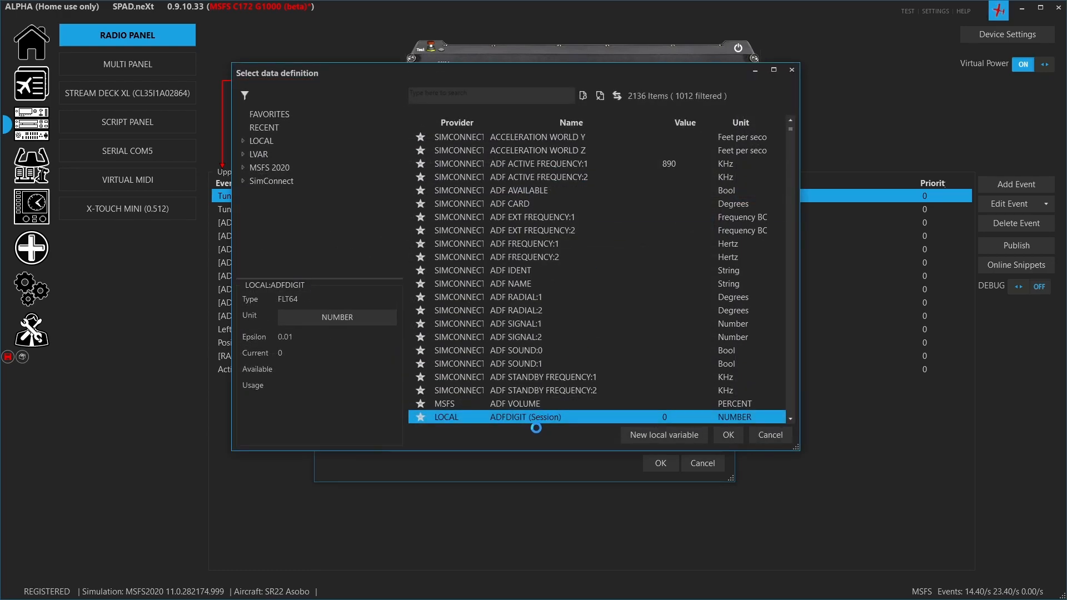
pyautogui.click(761, 436)
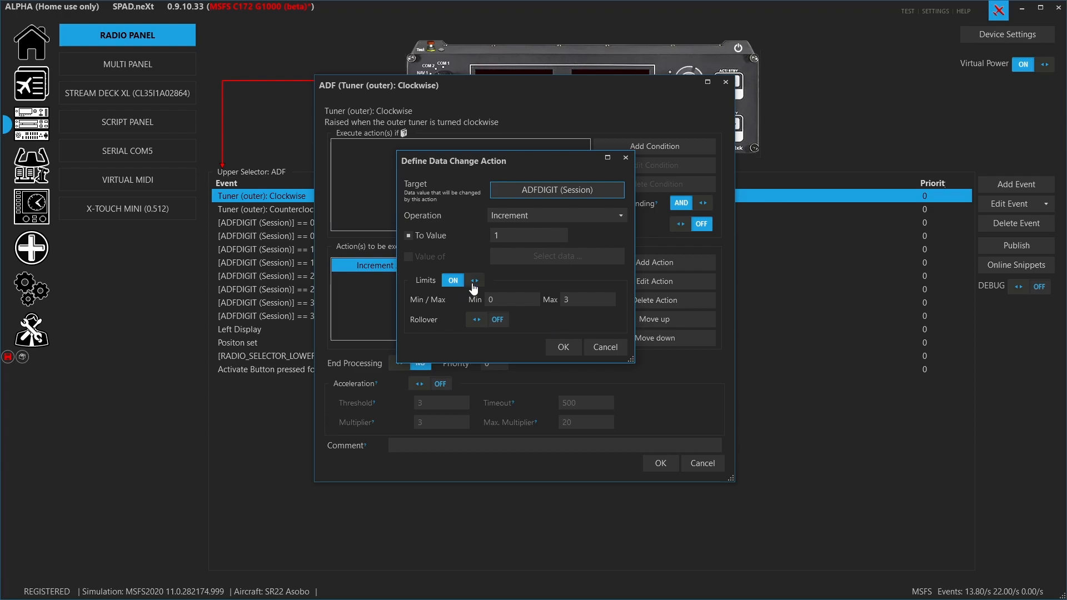
pyautogui.click(624, 349)
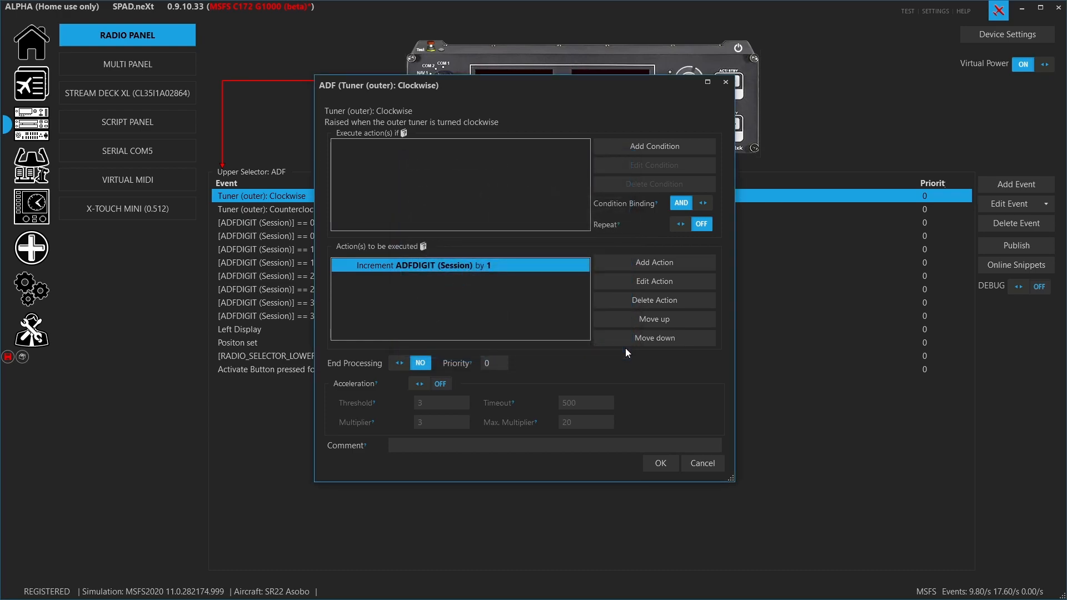
pyautogui.click(692, 461)
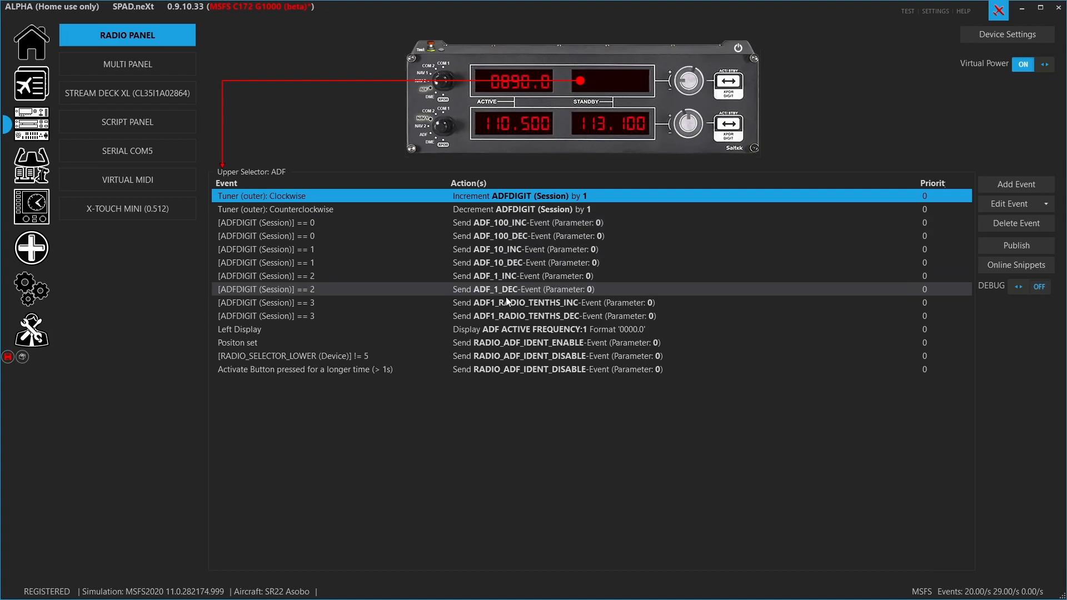
# - Examine the ADF left display event and the ADF ident actions for position set, position unset and long press
pyautogui.click(506, 330)
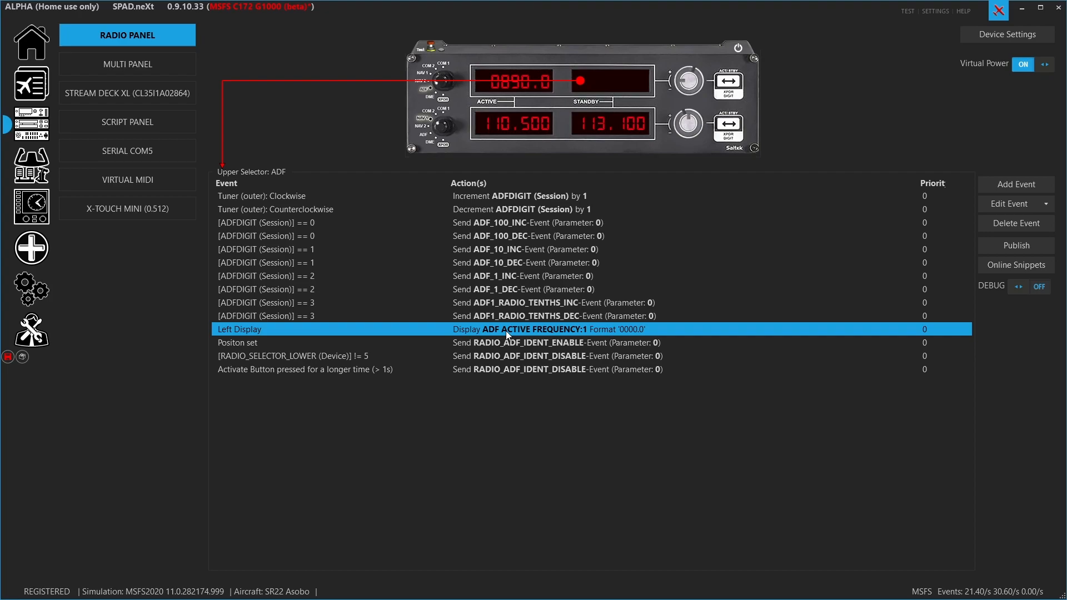
pyautogui.click(647, 341)
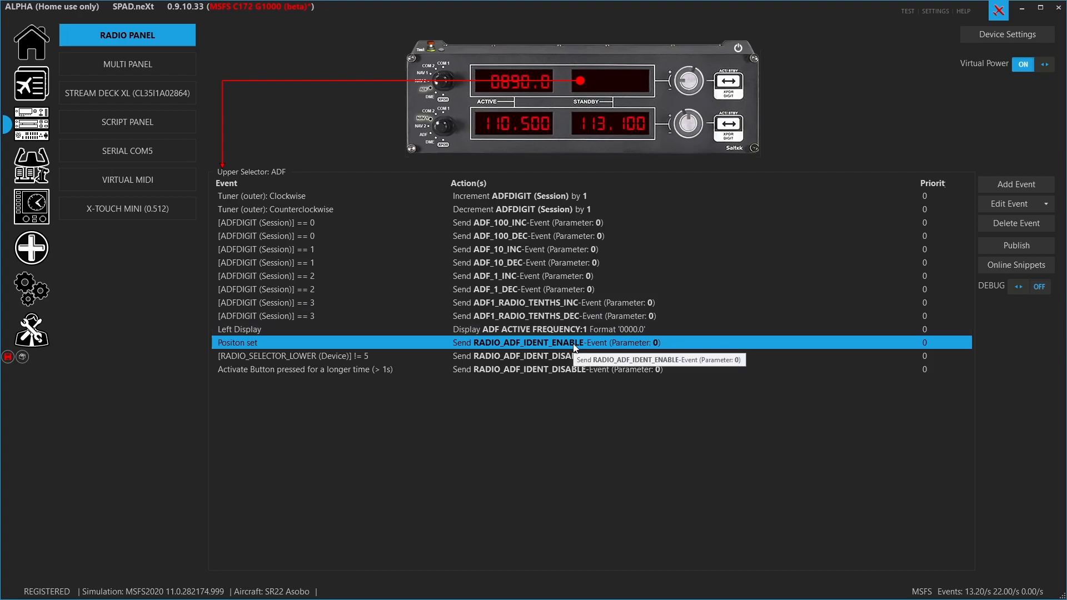
pyautogui.click(618, 358)
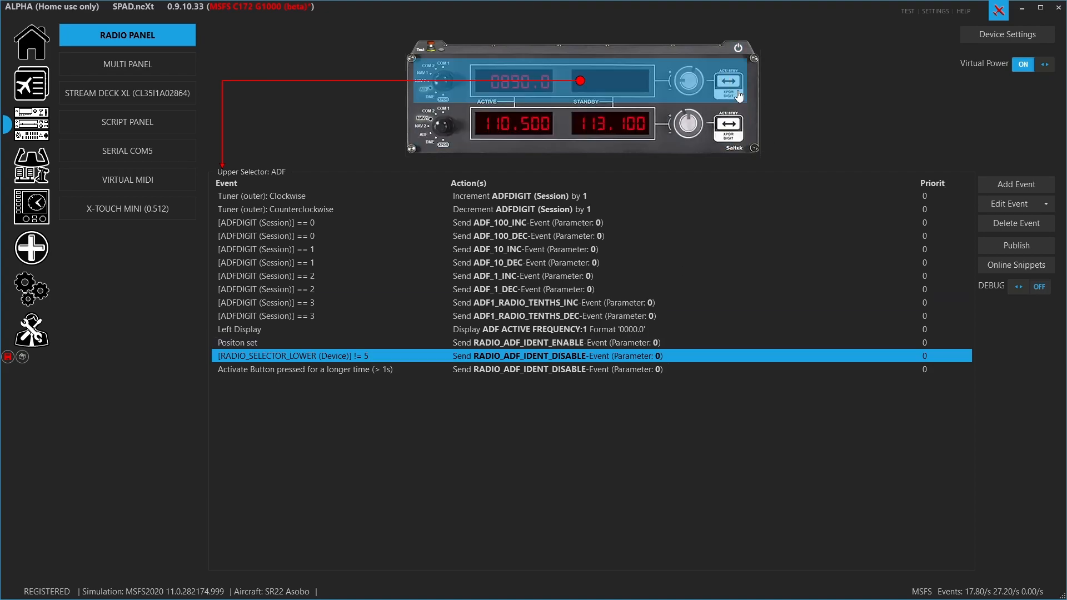
pyautogui.doubleClick(652, 359)
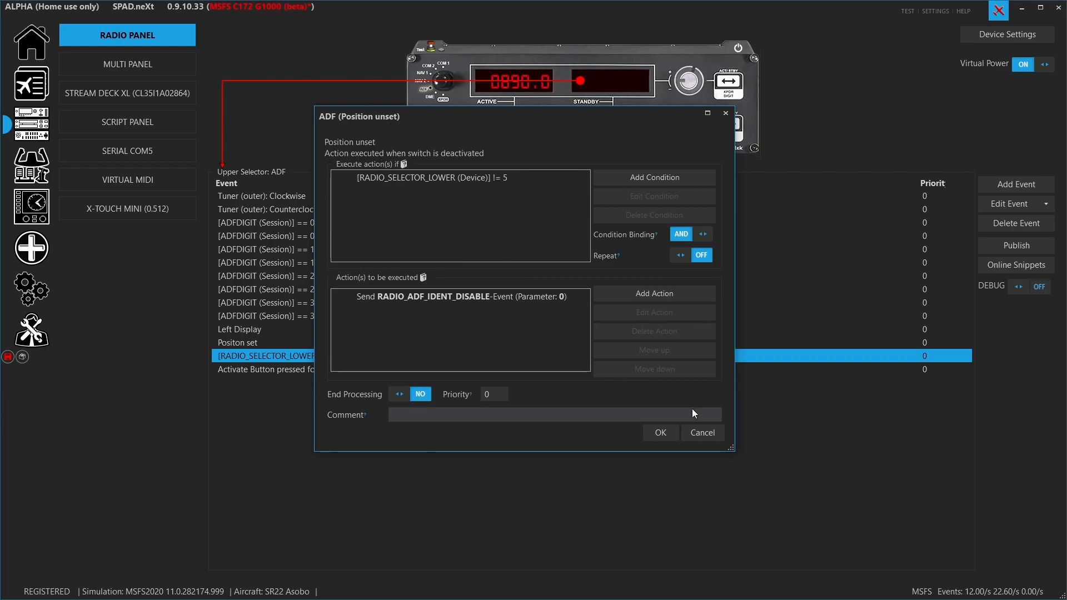
pyautogui.click(702, 432)
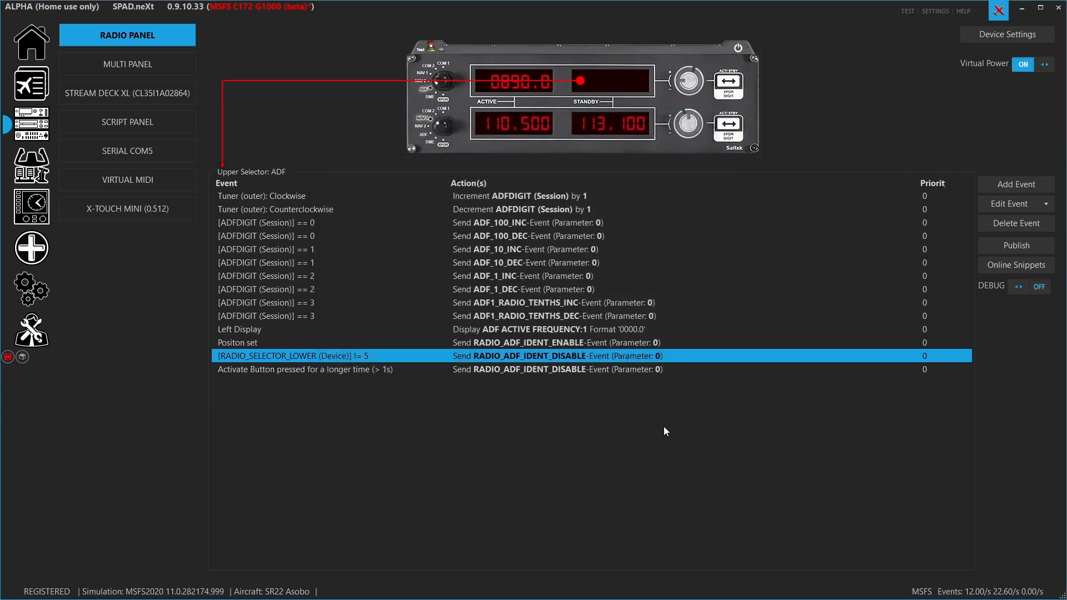
pyautogui.doubleClick(624, 374)
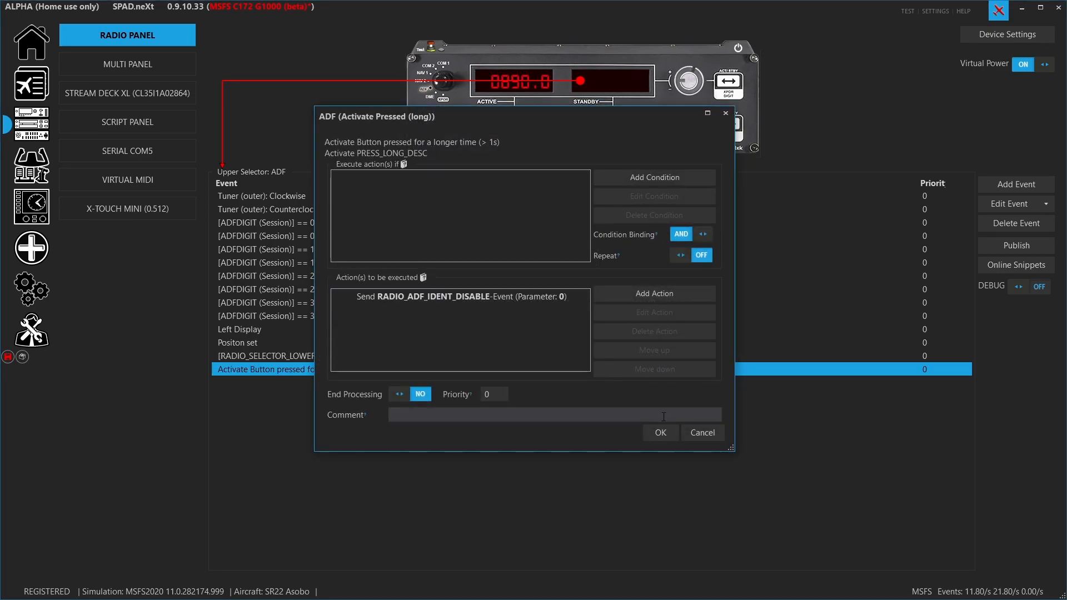
pyautogui.click(708, 435)
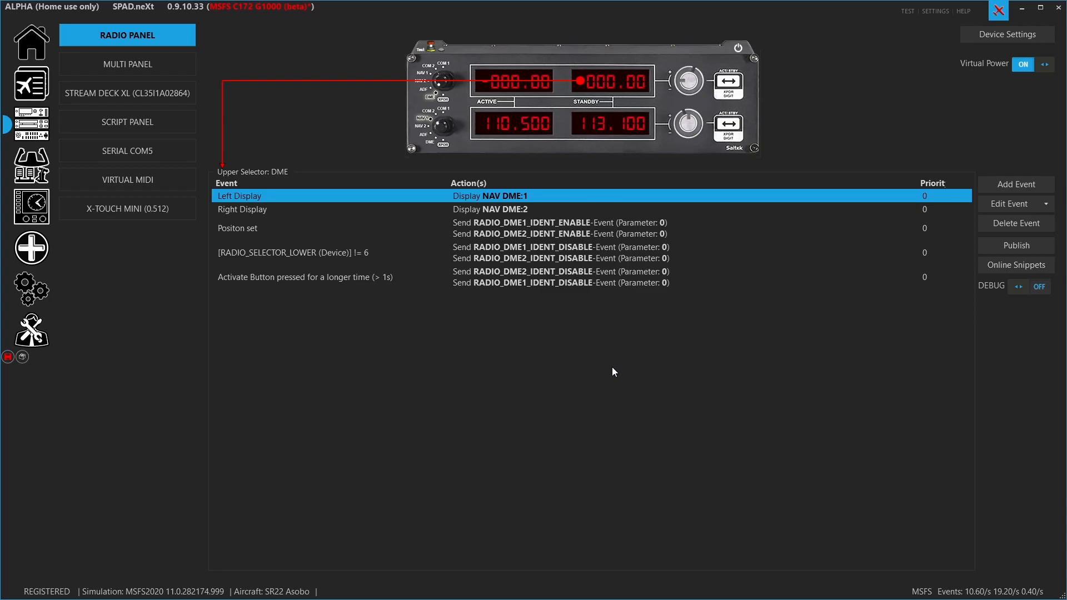
# - Examine the DME1 and DME2 ident actions in the DME position set, position unset and long-press events
pyautogui.click(551, 235)
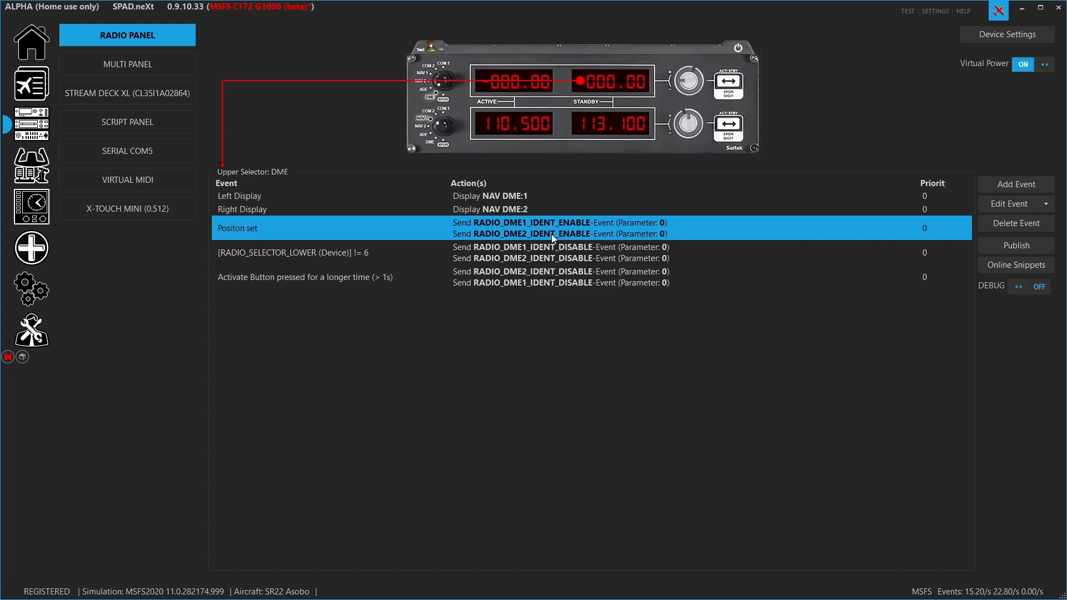
pyautogui.click(551, 252)
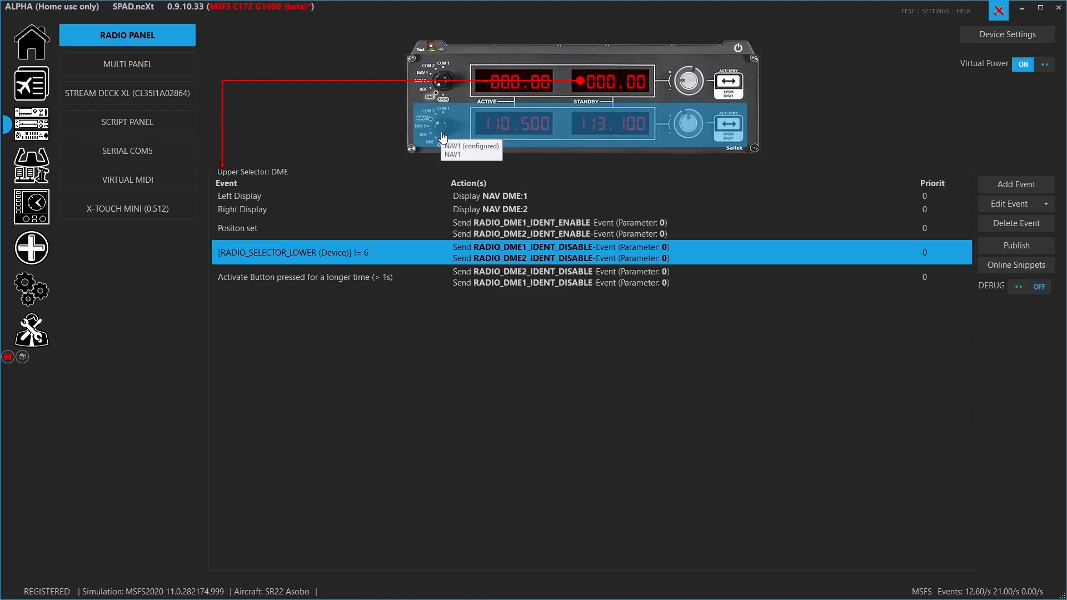
pyautogui.click(546, 278)
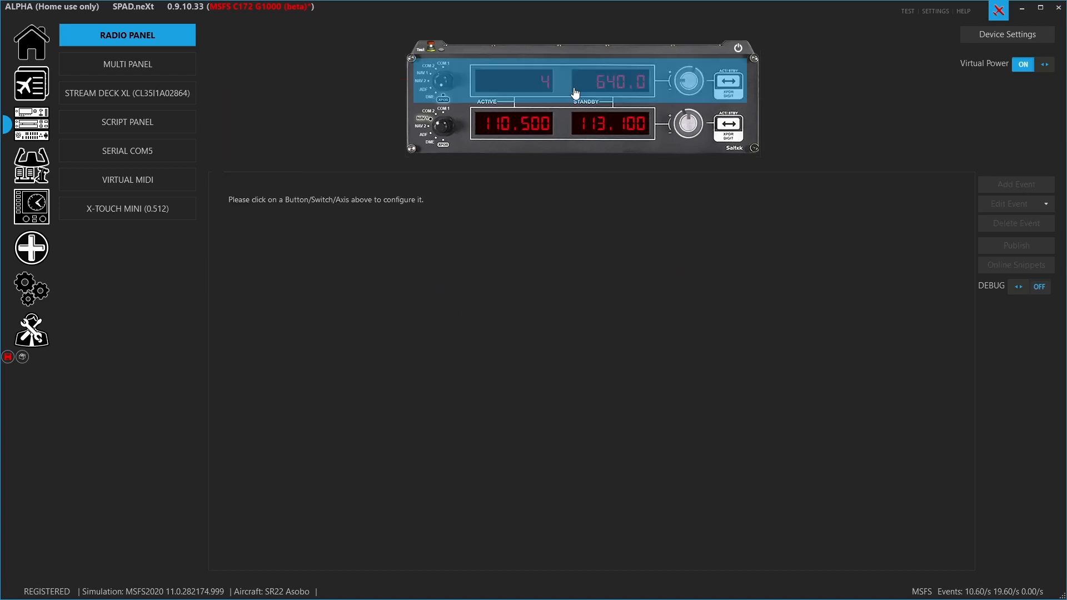
# - Show the upper selector's transponder events and examine the inner tuner clockwise and counterclockwise conditions and TRANSPONDER CODE:1 actions
pyautogui.click(442, 81)
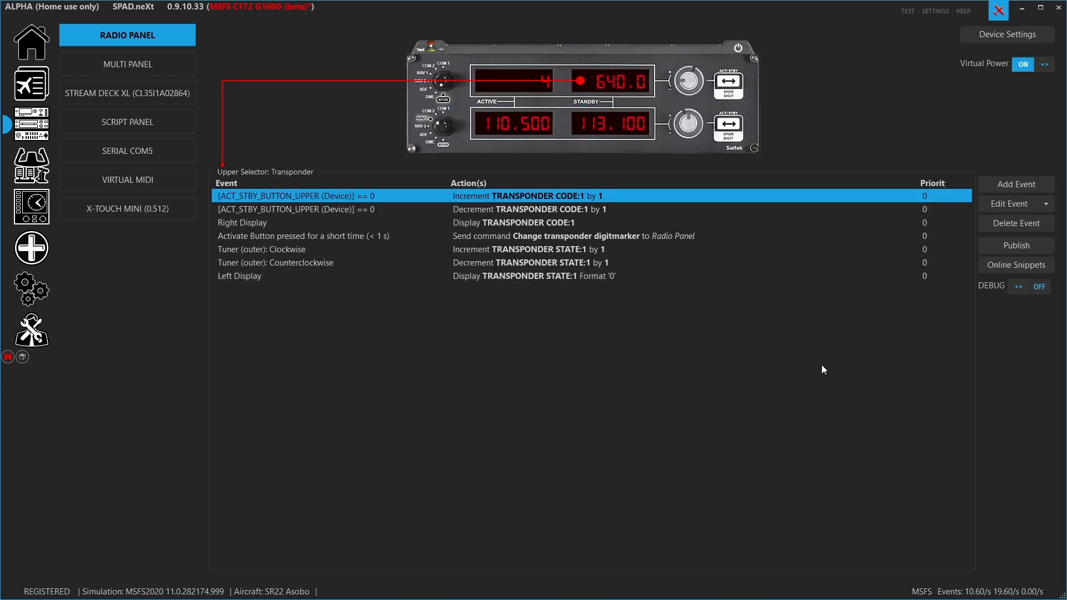
pyautogui.doubleClick(595, 200)
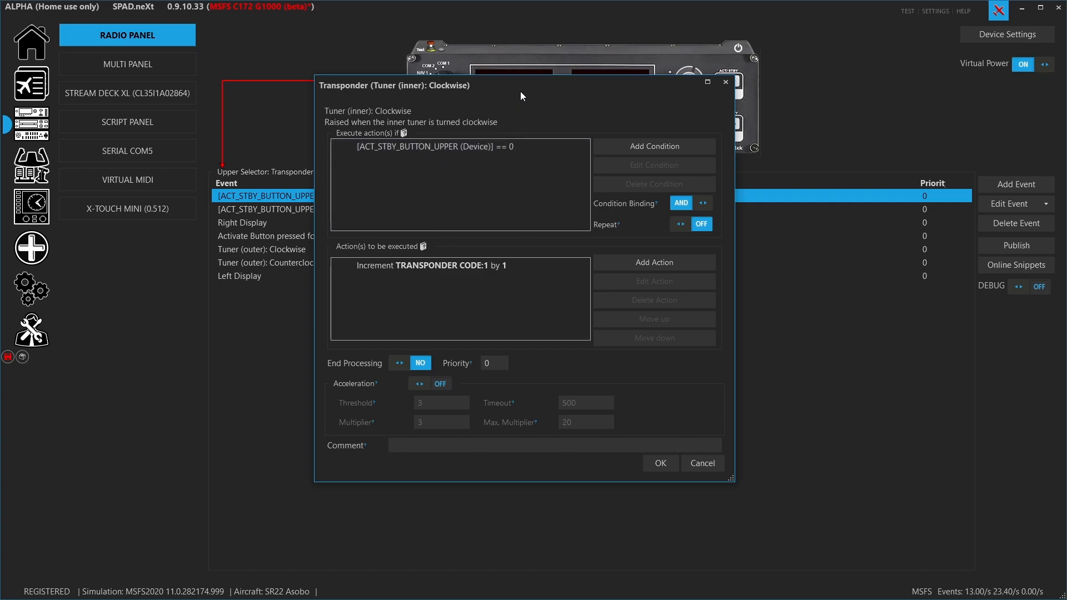
pyautogui.moveTo(520, 91); pyautogui.dragTo(512, 184)
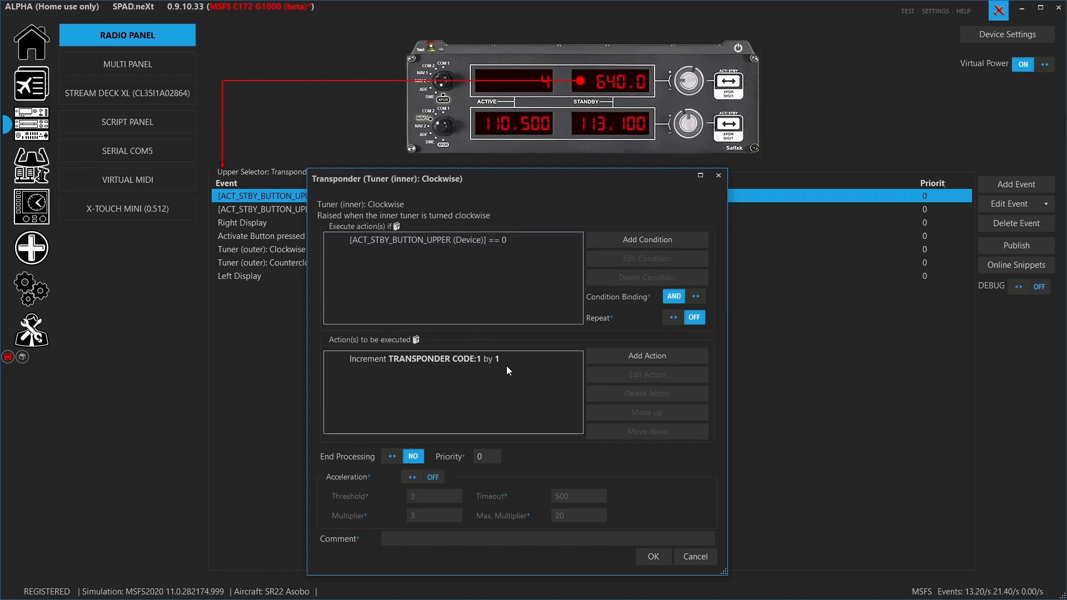
pyautogui.click(694, 554)
pyautogui.click(564, 211)
pyautogui.doubleClick(565, 212)
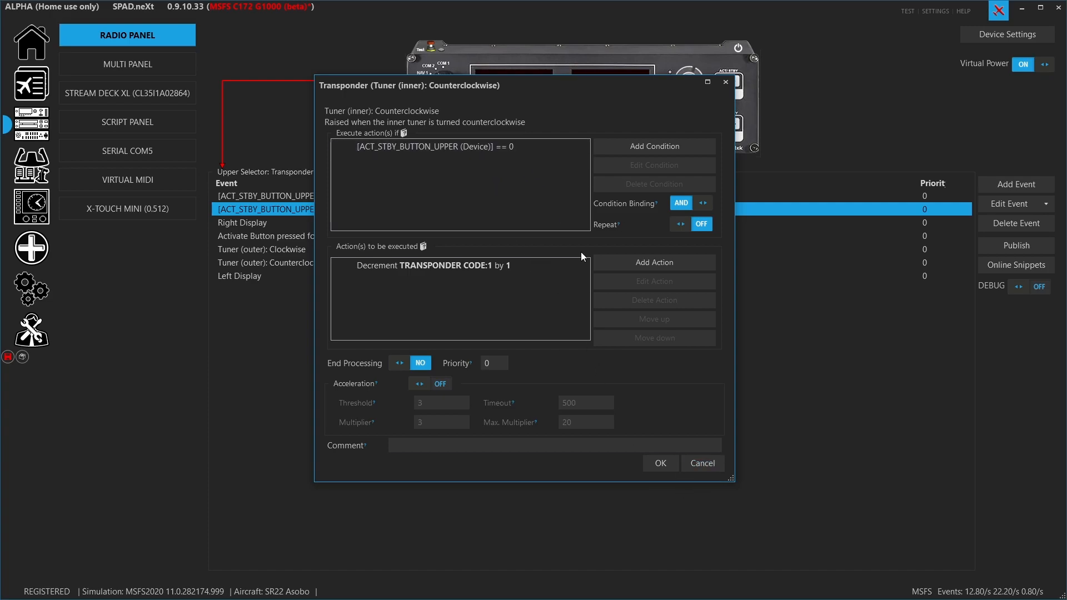
pyautogui.click(713, 460)
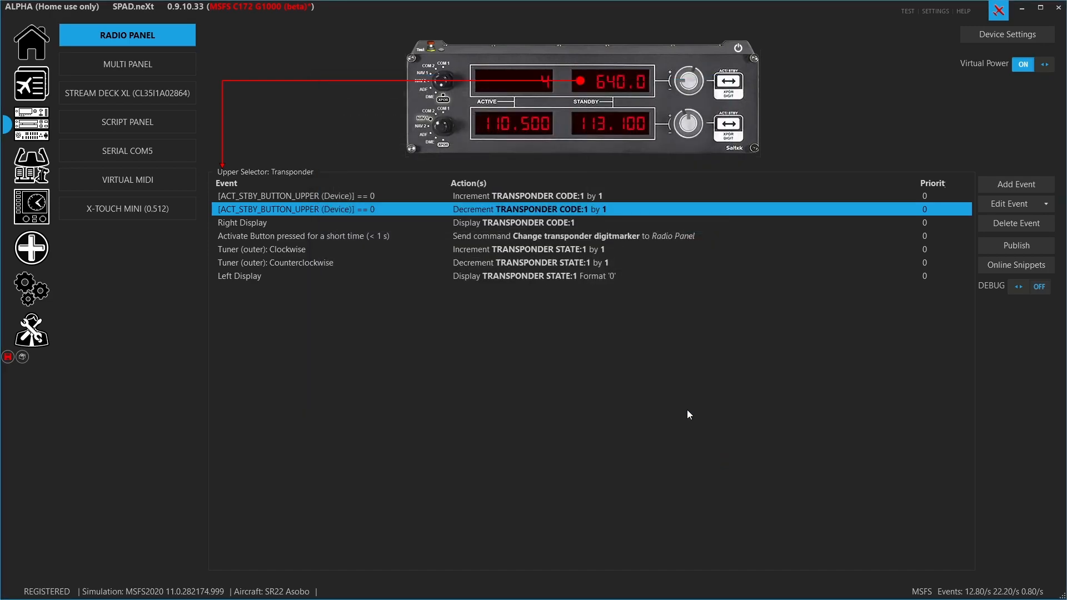
# - Examine the transponder's right display event and its TRANSPONDER CODE:1 display action
pyautogui.click(591, 221)
pyautogui.doubleClick(591, 222)
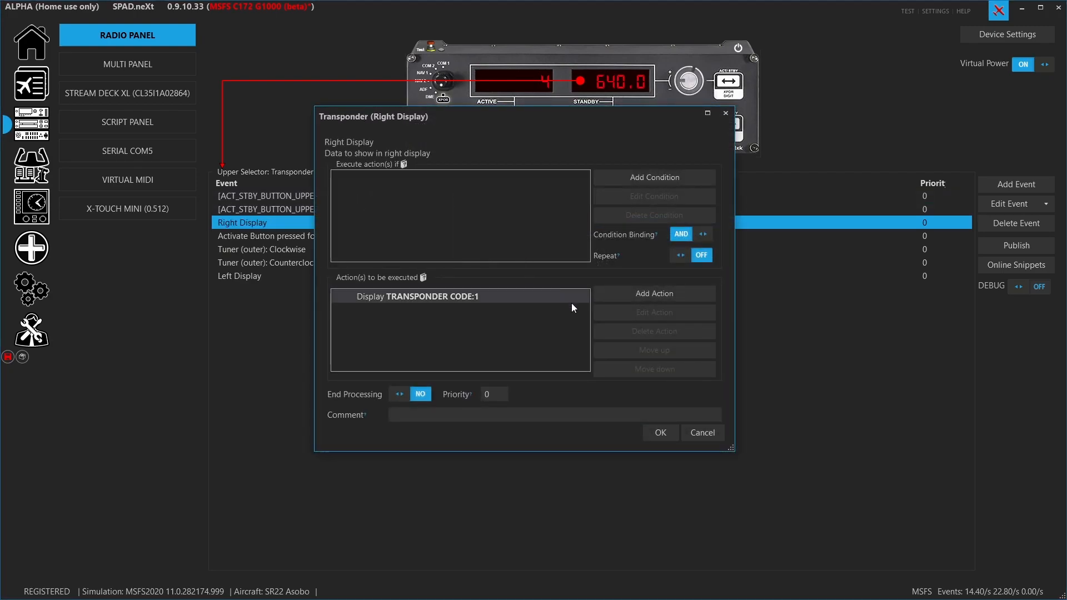
pyautogui.click(713, 433)
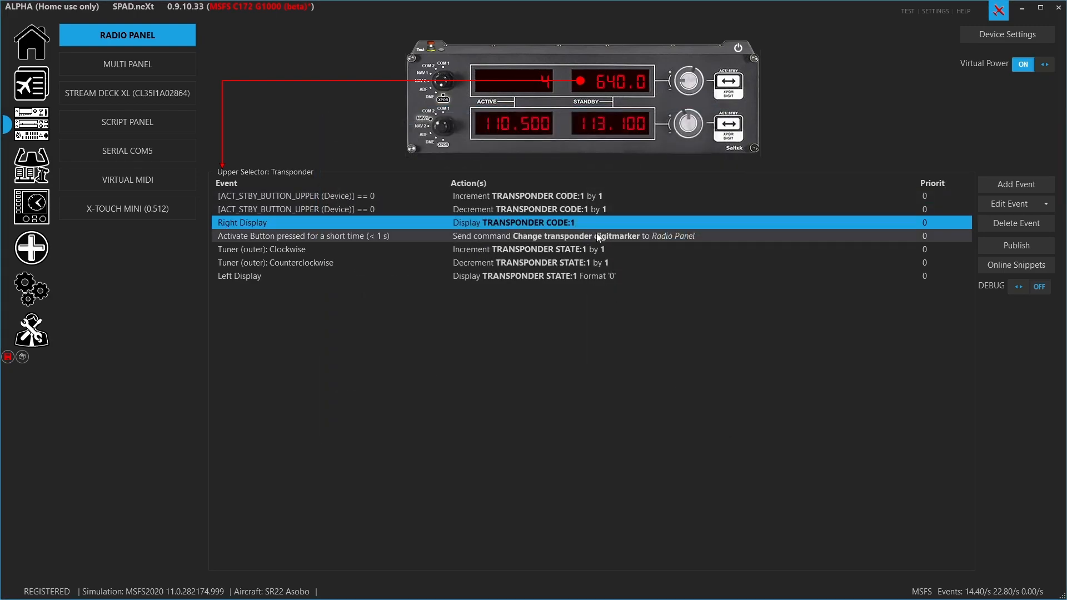
# - Set Radio Panel as the target device of the Change transponder digitmarker command in the transponder's short activate-press event
pyautogui.doubleClick(597, 238)
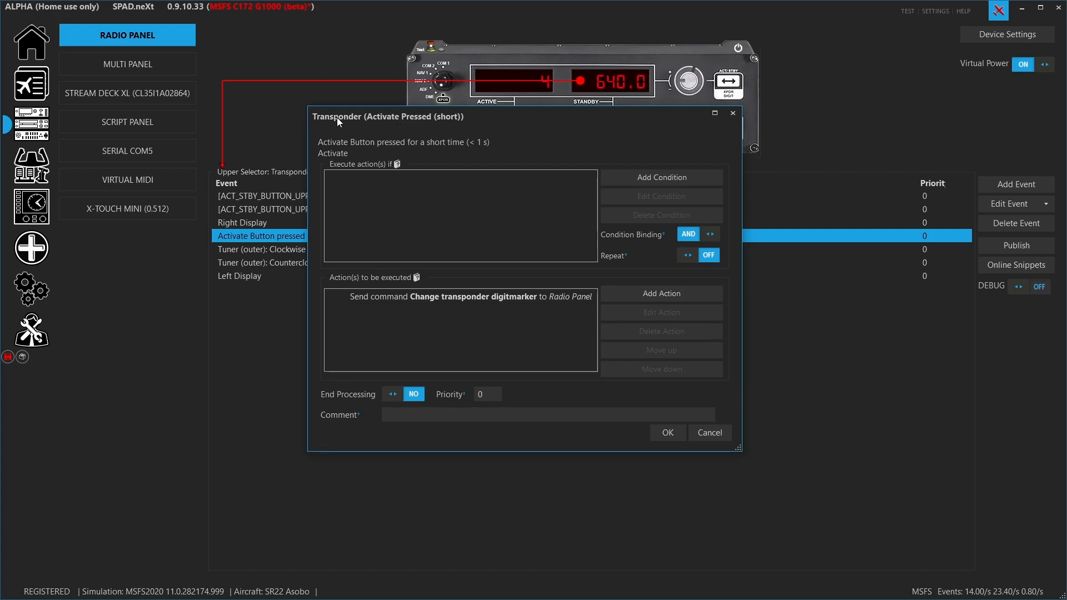
pyautogui.doubleClick(479, 299)
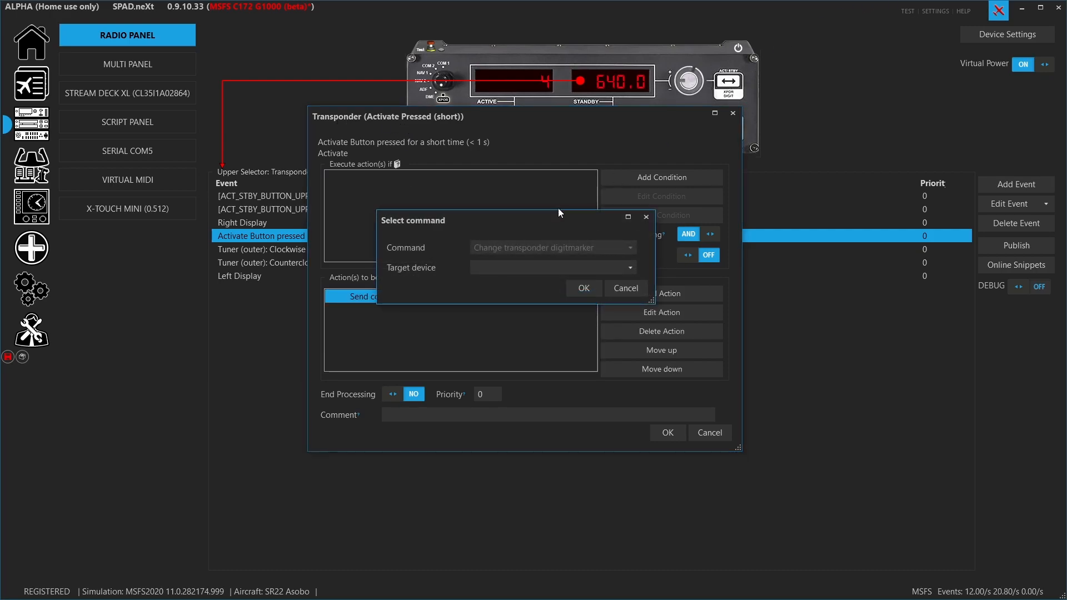
pyautogui.click(536, 265)
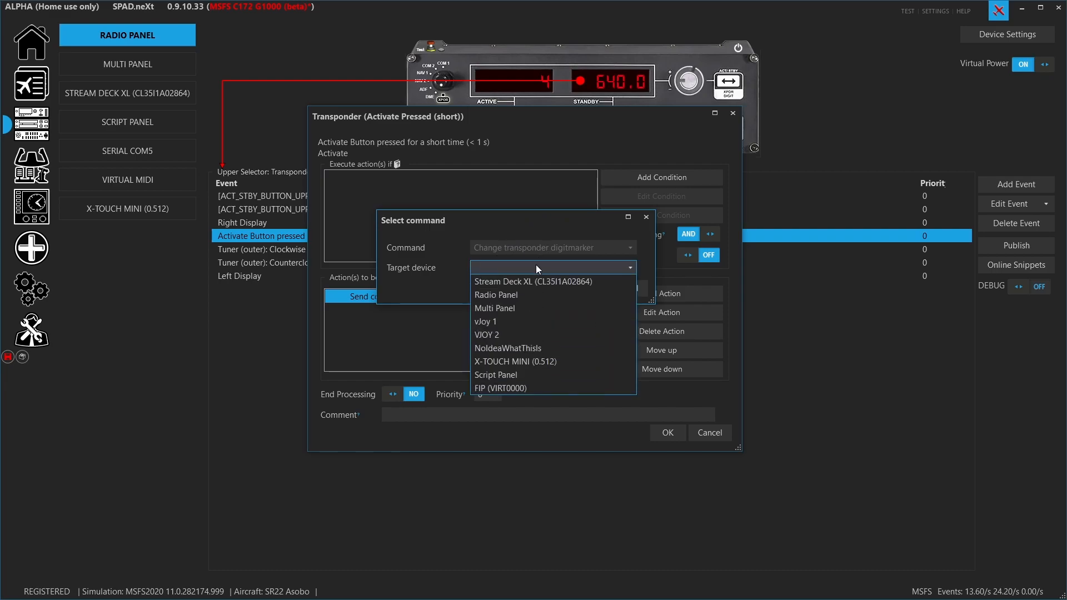
pyautogui.click(525, 293)
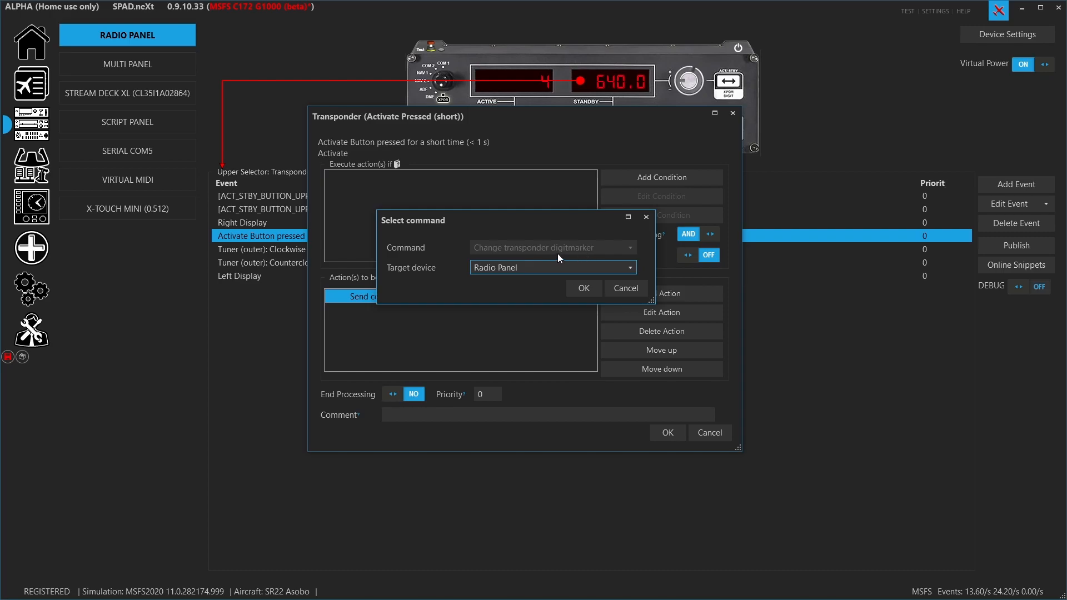
pyautogui.click(545, 269)
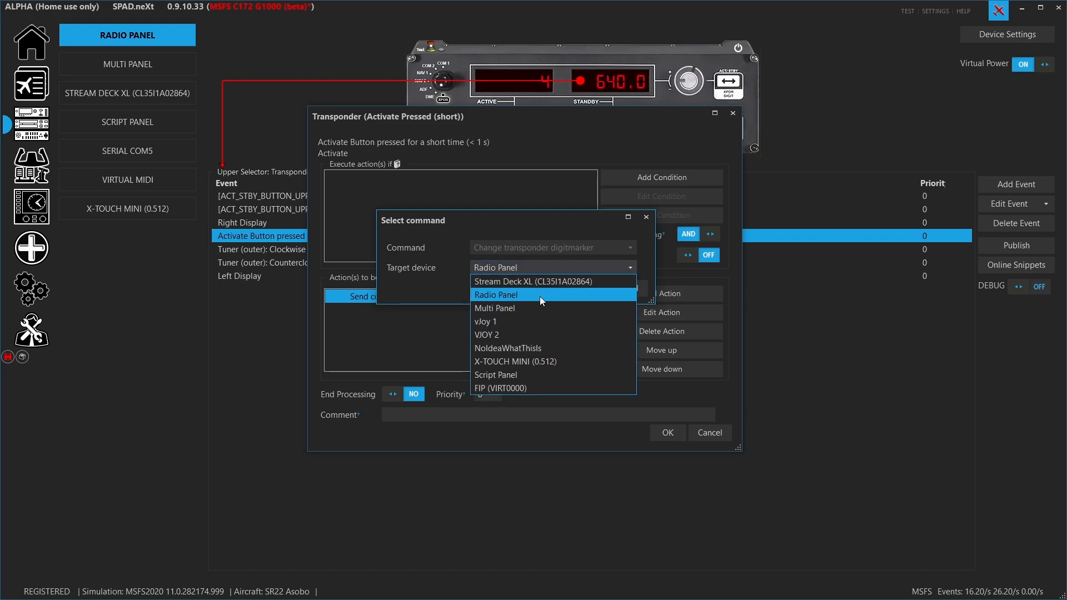
pyautogui.click(539, 296)
pyautogui.click(581, 289)
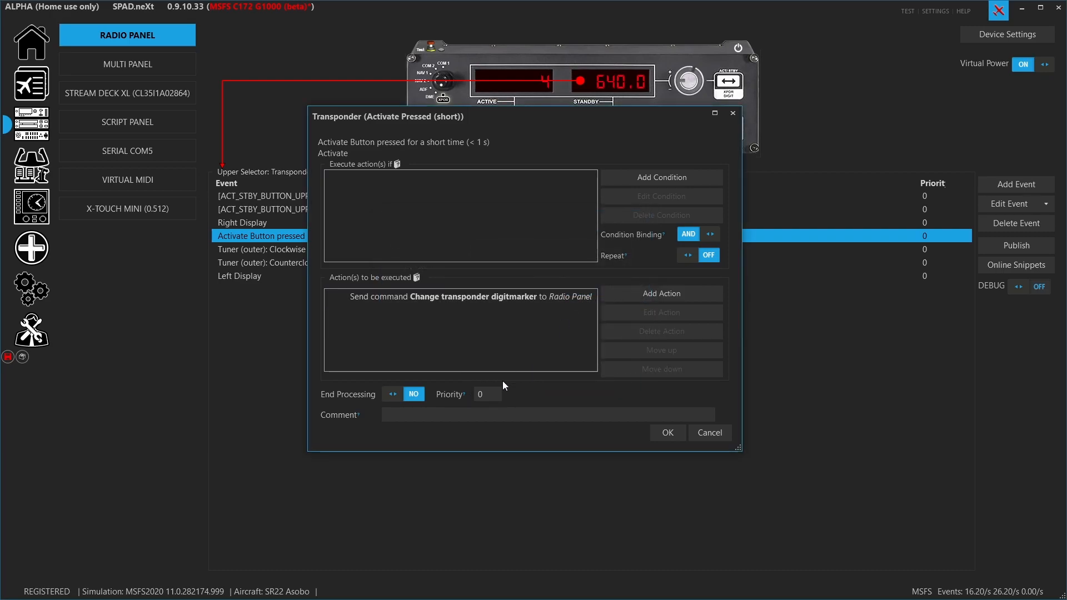
pyautogui.click(667, 433)
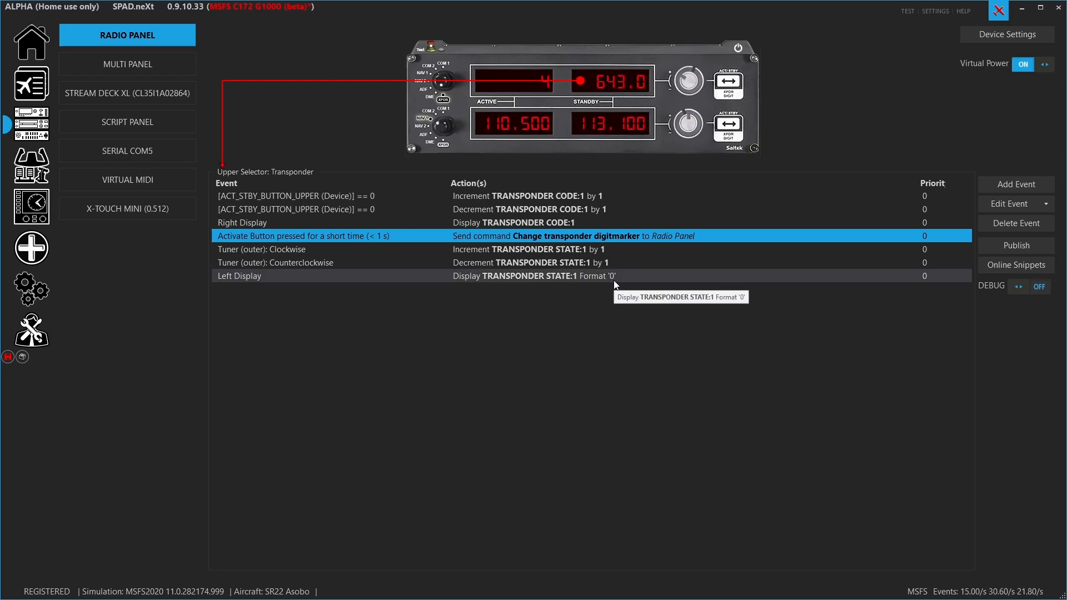
# - Examine the outer tuner clockwise TRANSPONDER STATE:1 increment action with its data definition and limits, and the transponder's left display event
pyautogui.click(612, 253)
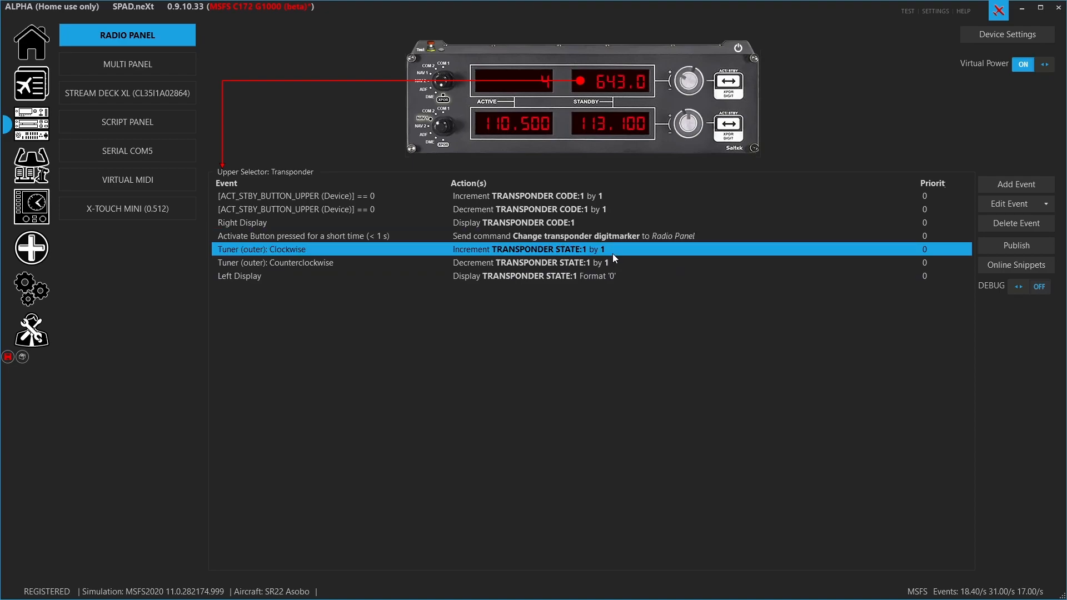
pyautogui.doubleClick(619, 251)
pyautogui.doubleClick(534, 267)
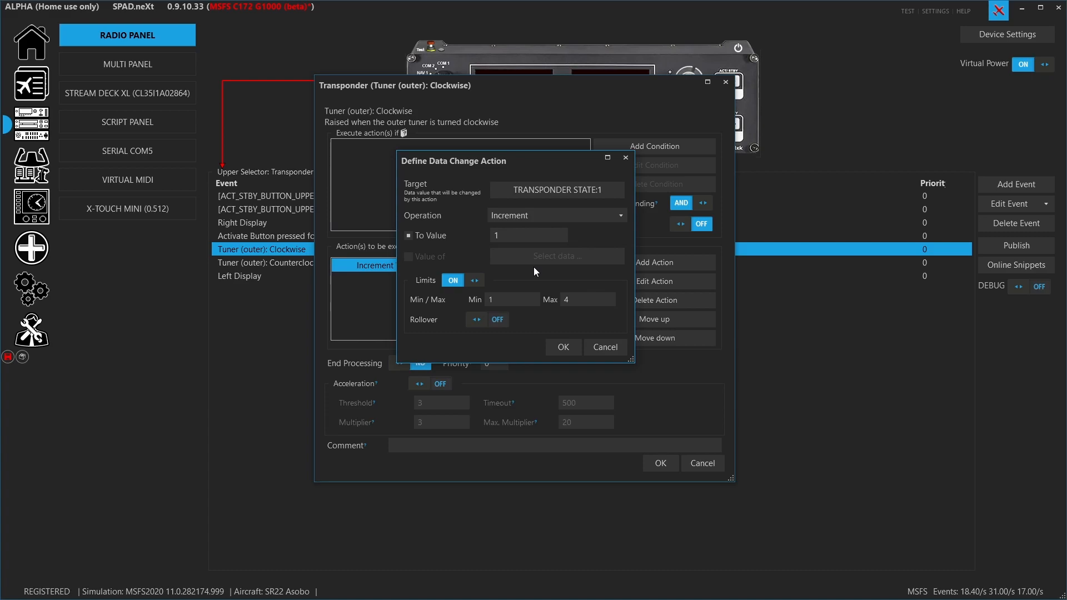
pyautogui.click(590, 194)
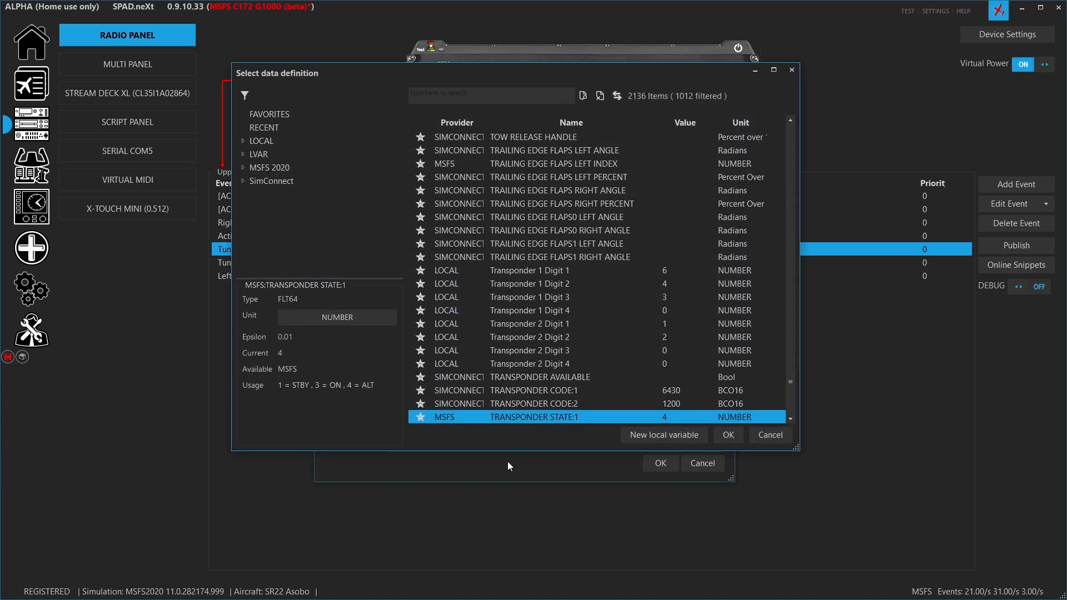
pyautogui.scroll(-1, 480, 365)
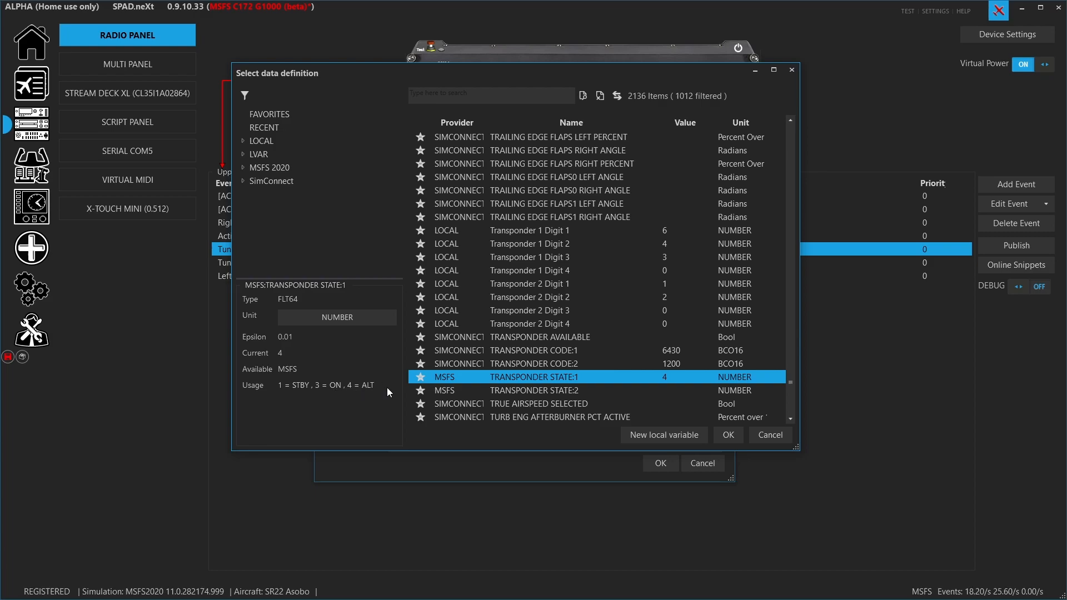
pyautogui.click(759, 432)
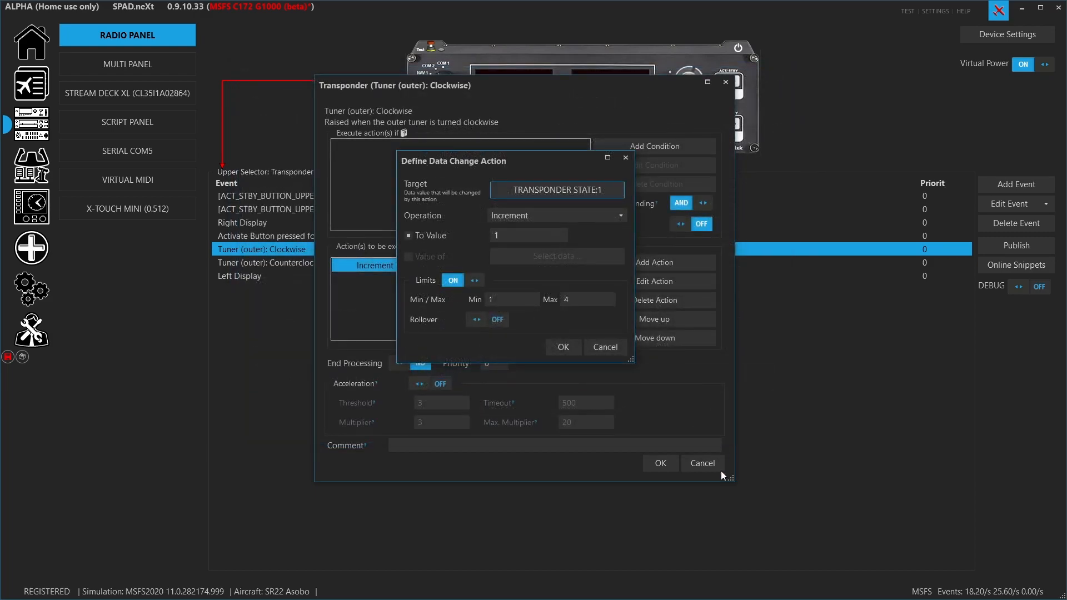
pyautogui.click(620, 351)
pyautogui.click(702, 462)
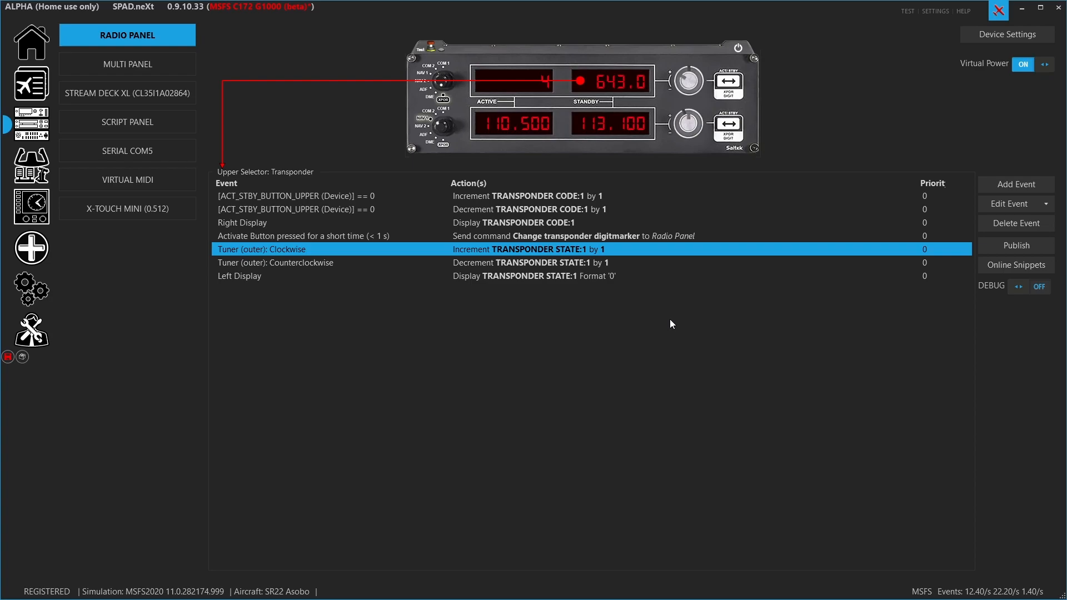
pyautogui.doubleClick(611, 276)
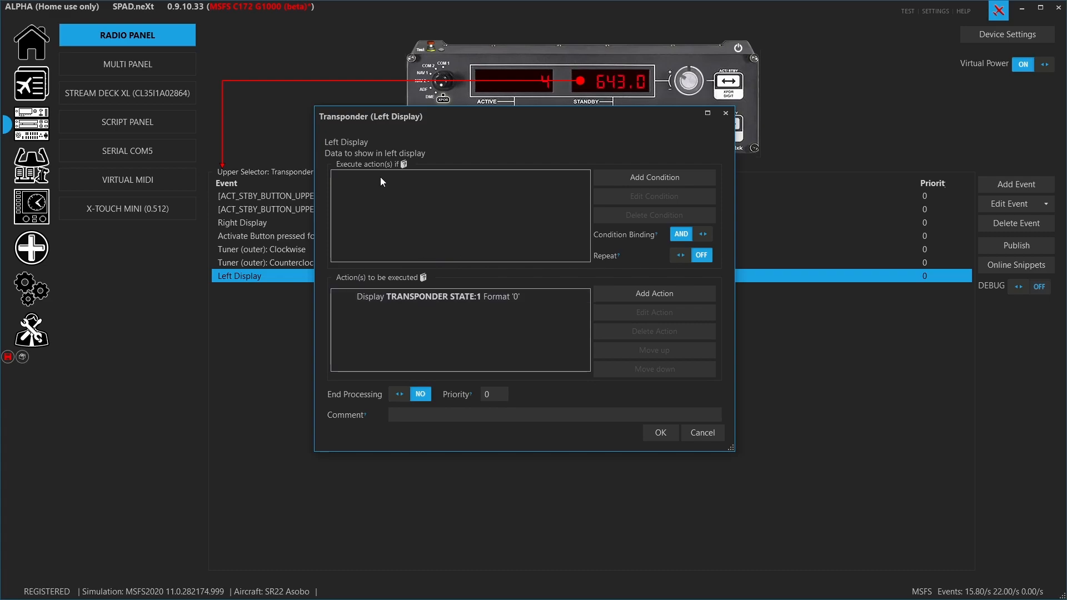
pyautogui.click(702, 433)
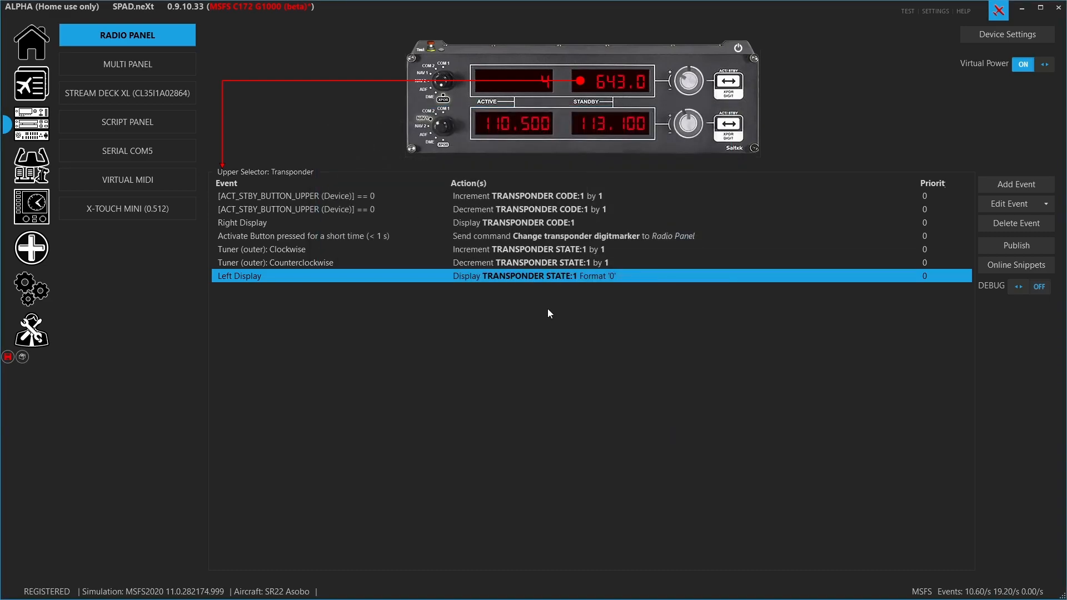
# - Show the lower selector's NAV1 events, the upper selector's COM1 events with their editing options, and the lower selector's COM1 events
pyautogui.click(562, 143)
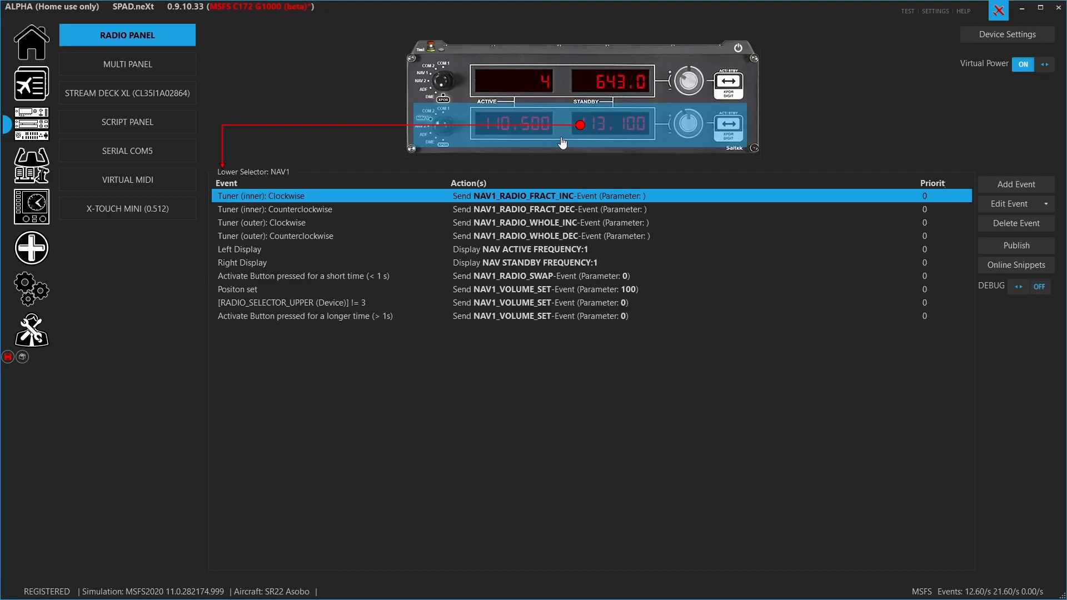
pyautogui.click(563, 136)
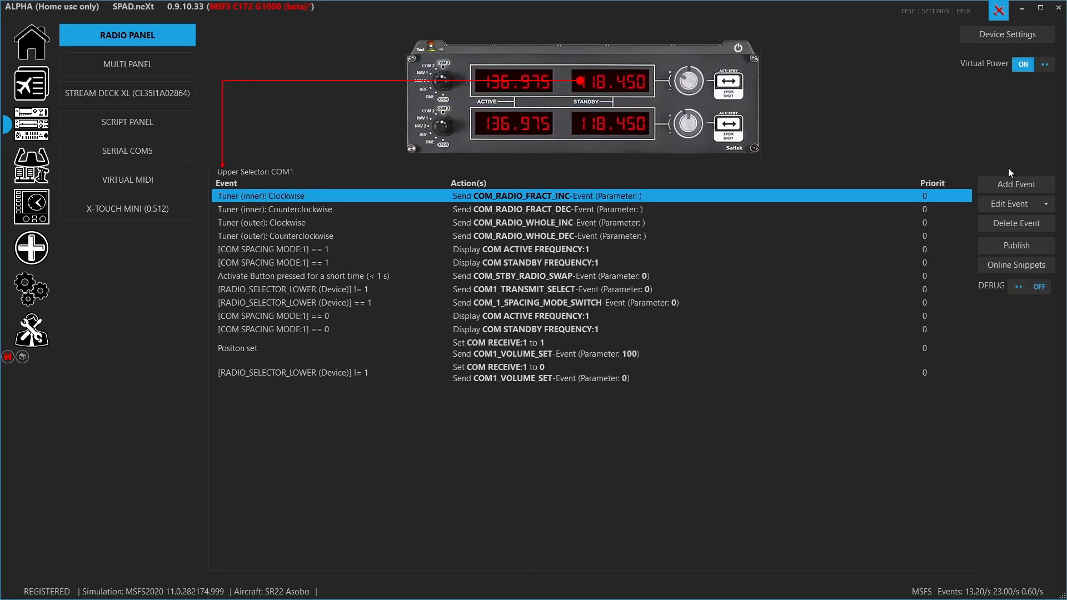
pyautogui.click(1046, 204)
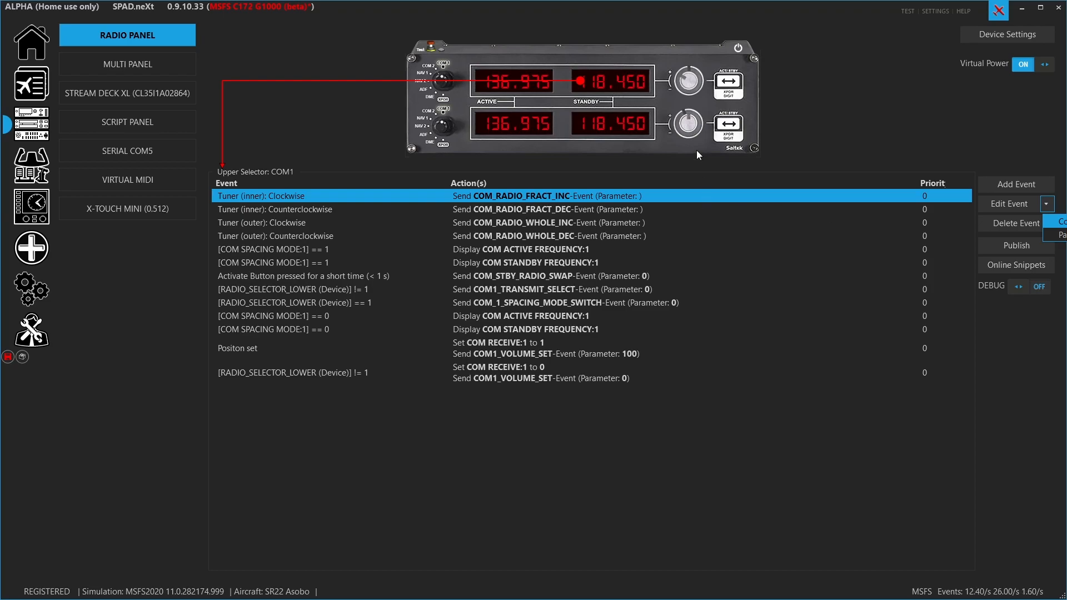
pyautogui.click(582, 123)
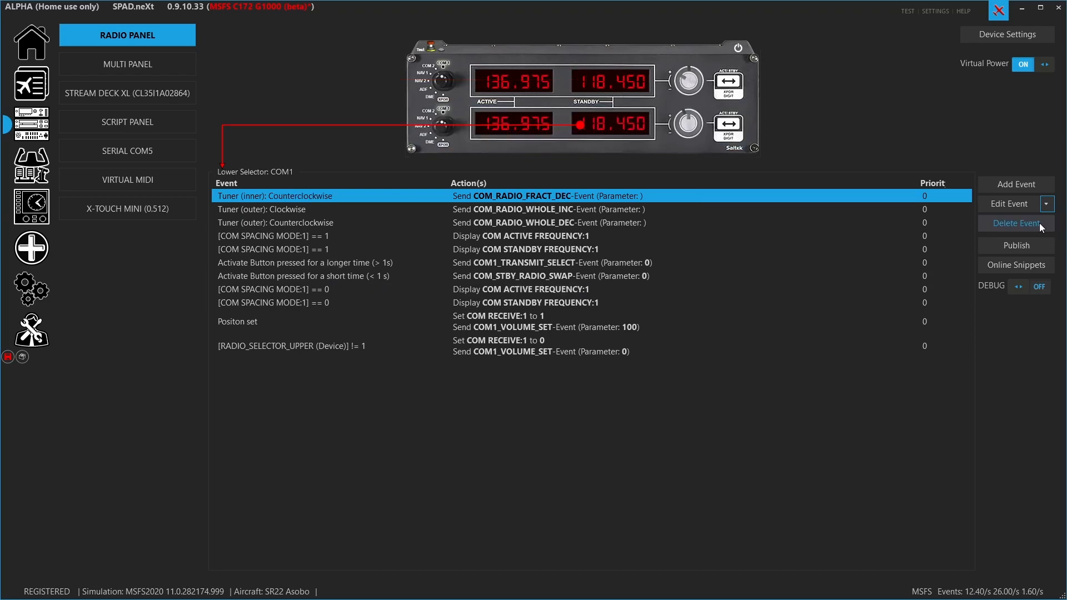
# - Examine the lower COM1 left display condition on COM SPACING MODE:1 and the position set event's receive and volume actions
pyautogui.doubleClick(542, 233)
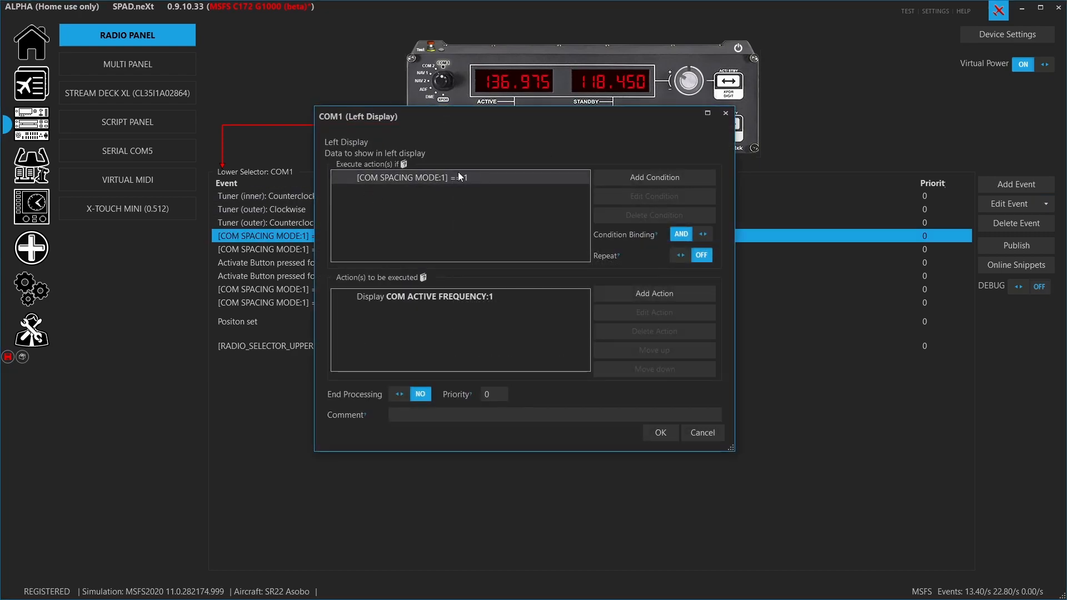
pyautogui.click(701, 432)
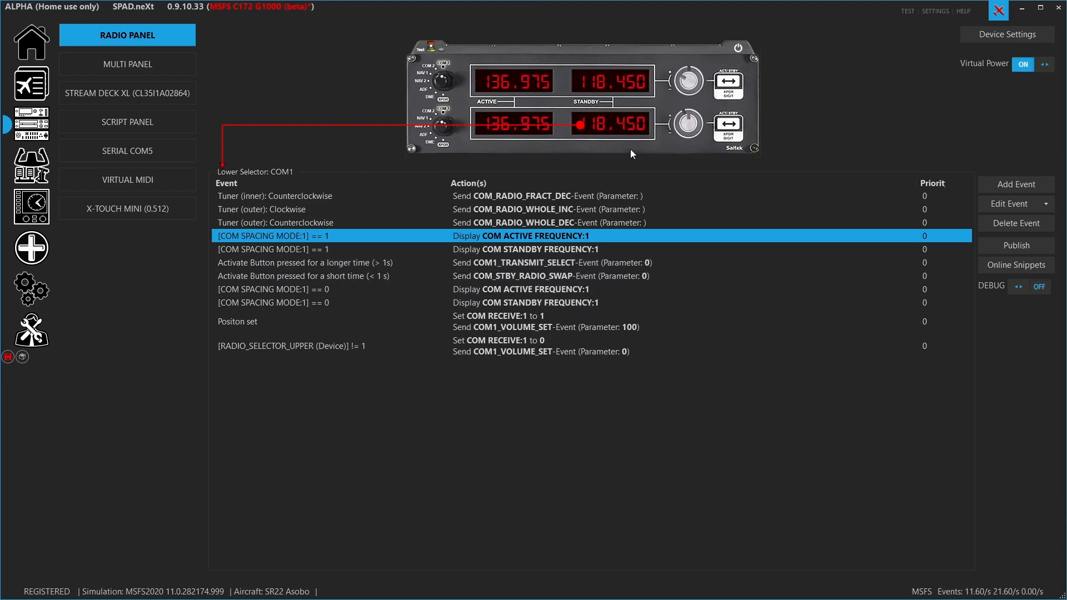
pyautogui.click(577, 324)
pyautogui.doubleClick(577, 323)
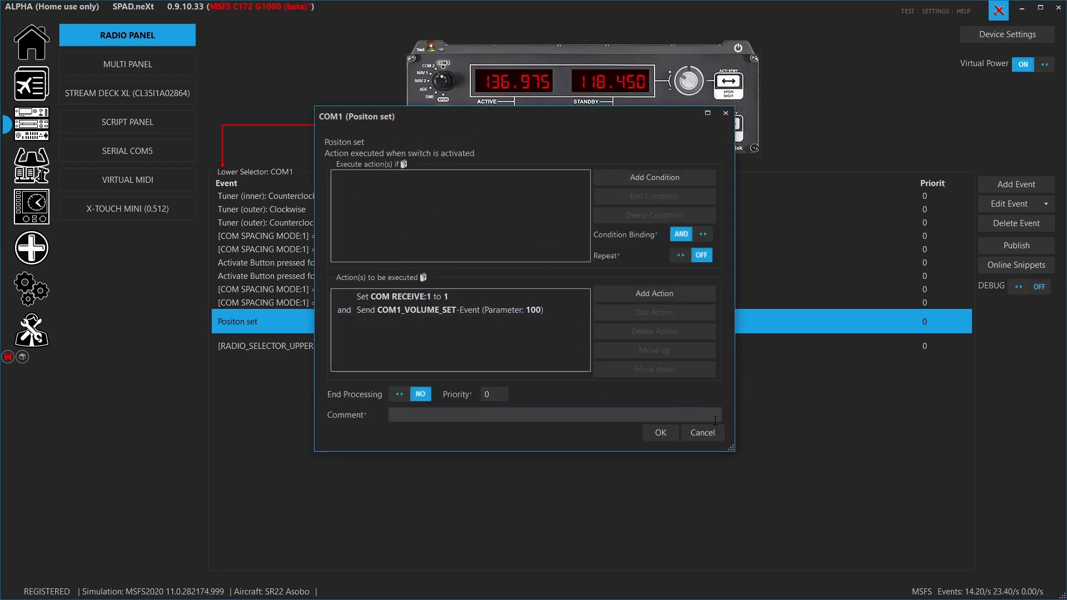
pyautogui.click(711, 438)
# - Examine the lower COM1 position unset event's RADIO_SELECTOR_UPPER condition and locate its source among the LOCAL Radio Panel device variables
pyautogui.doubleClick(475, 339)
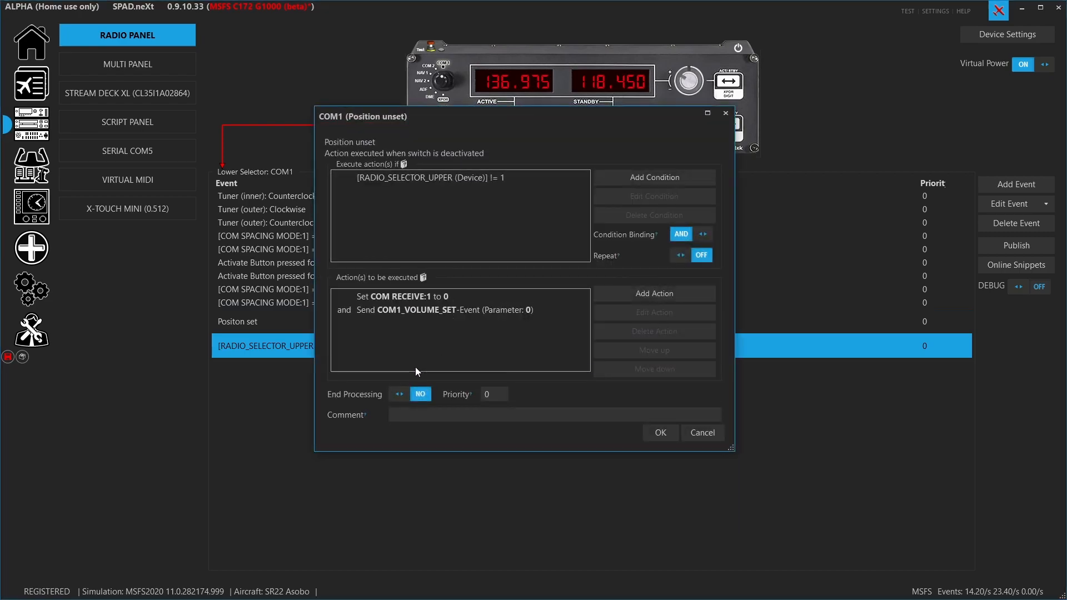
pyautogui.doubleClick(441, 182)
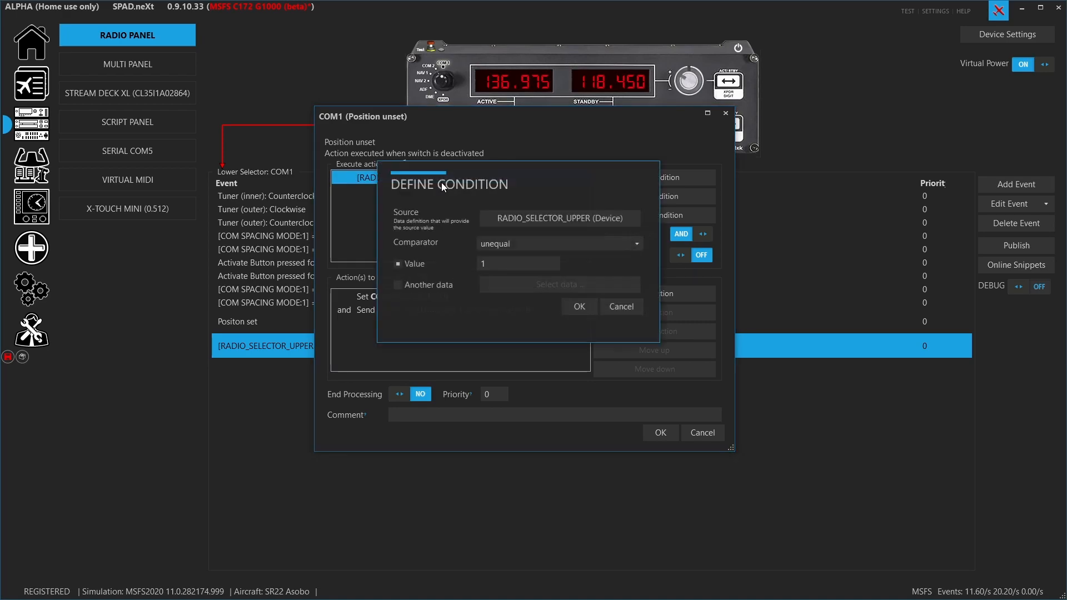
pyautogui.click(502, 221)
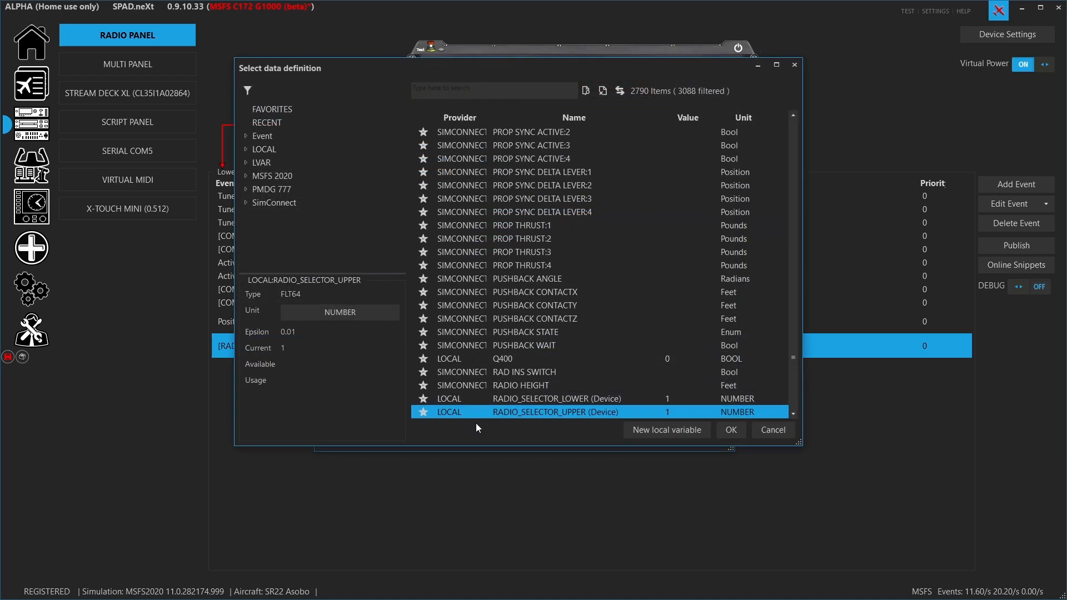
pyautogui.click(246, 150)
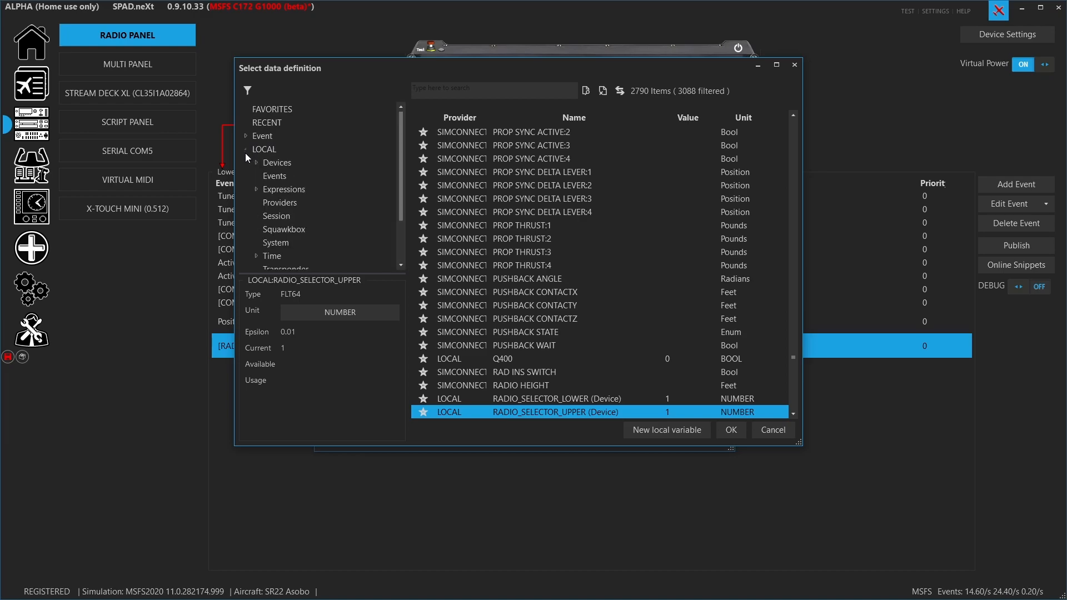
pyautogui.click(255, 163)
pyautogui.scroll(-1, 307, 189)
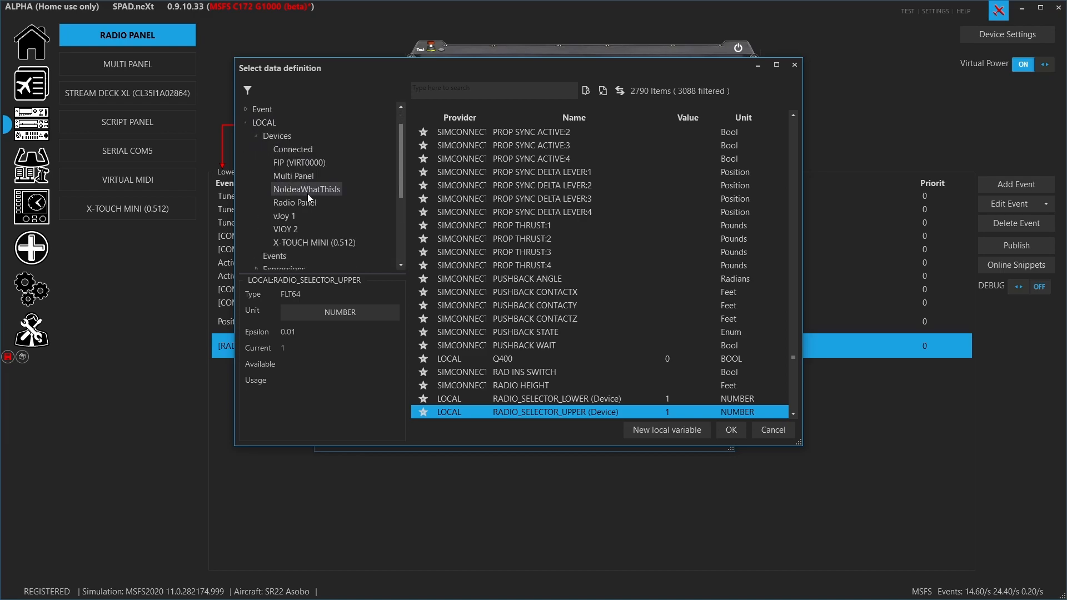
pyautogui.click(306, 203)
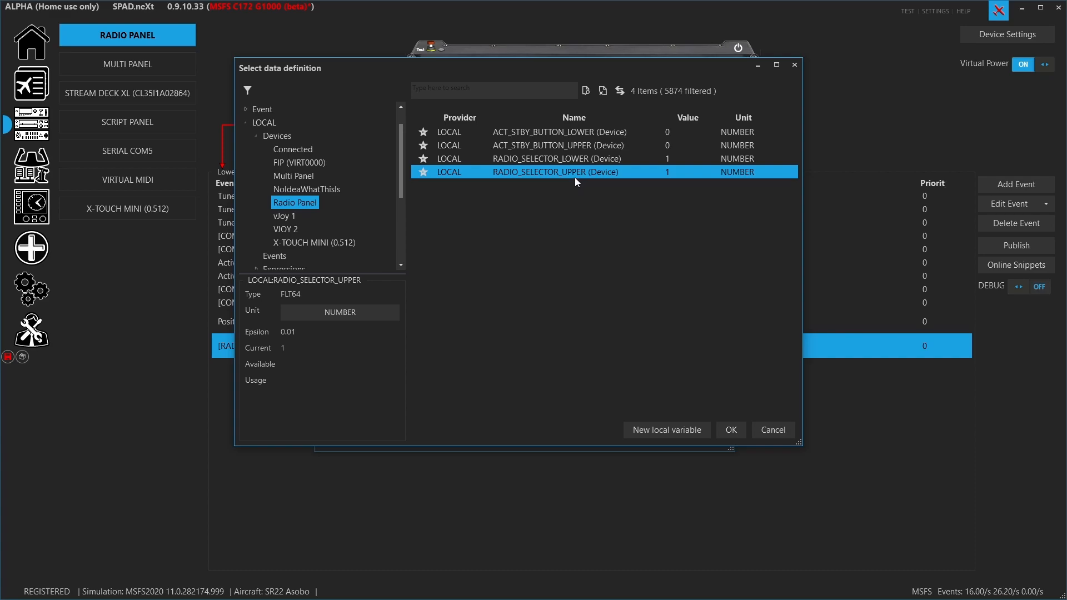
pyautogui.click(762, 429)
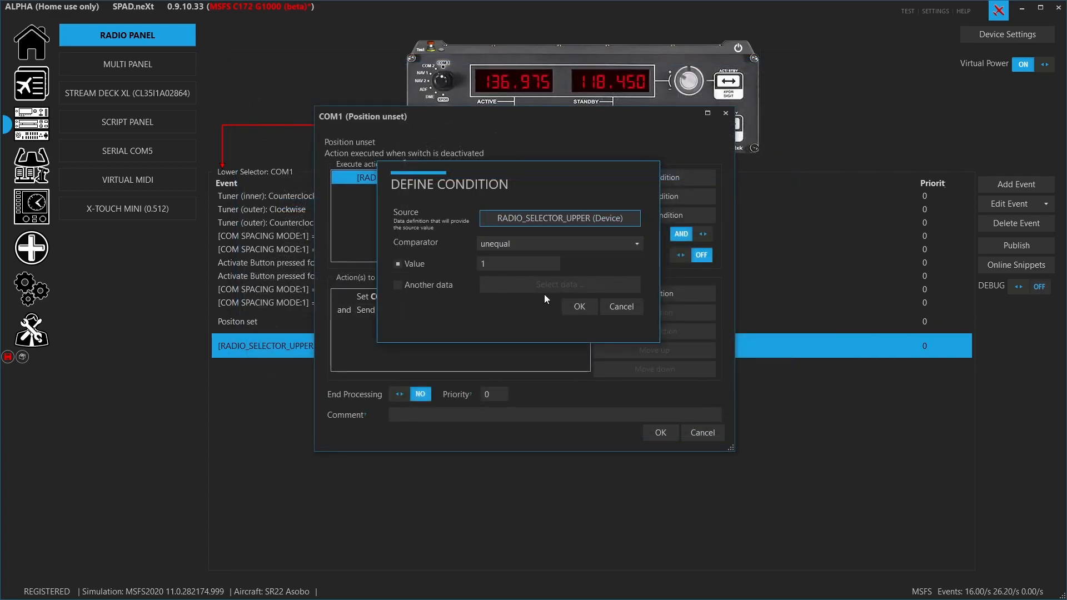
pyautogui.click(621, 306)
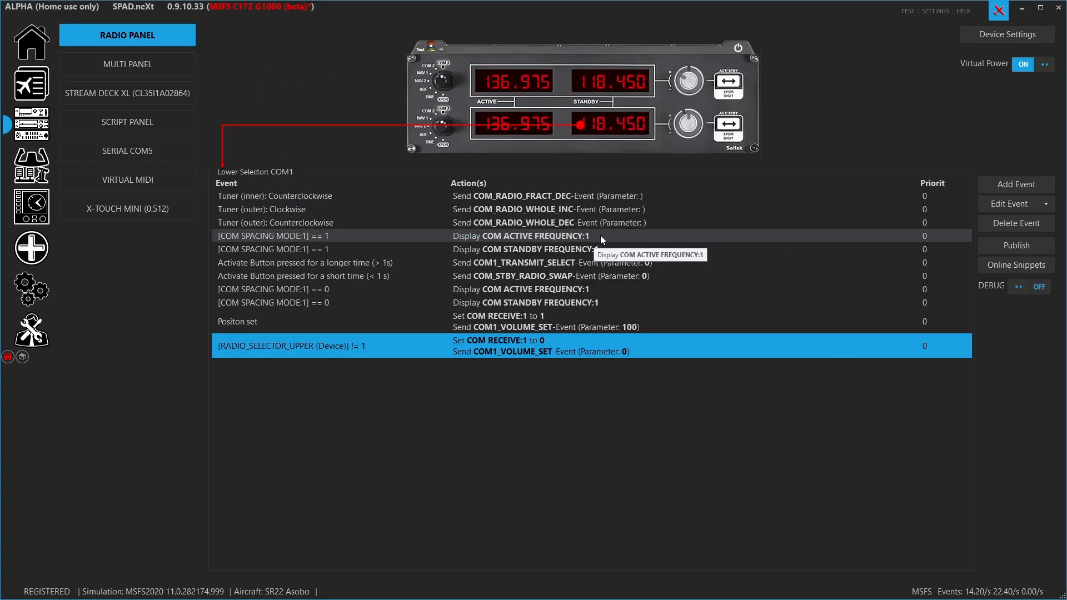
# - Show the lower selector's COM2 and NAV2 events, including their position set and unset actions
pyautogui.click(552, 127)
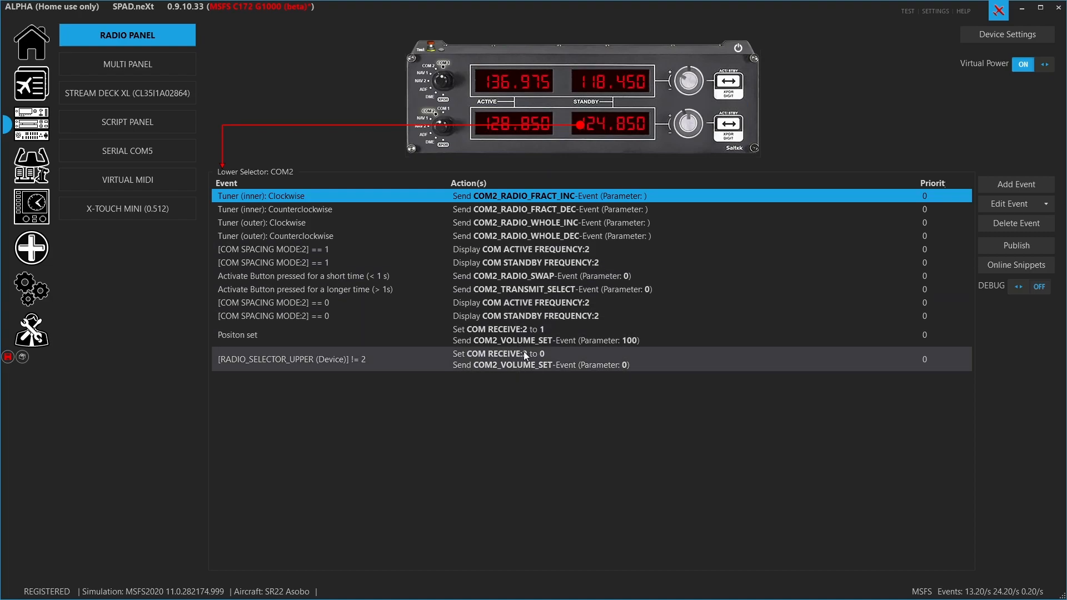
pyautogui.click(576, 138)
pyautogui.click(576, 140)
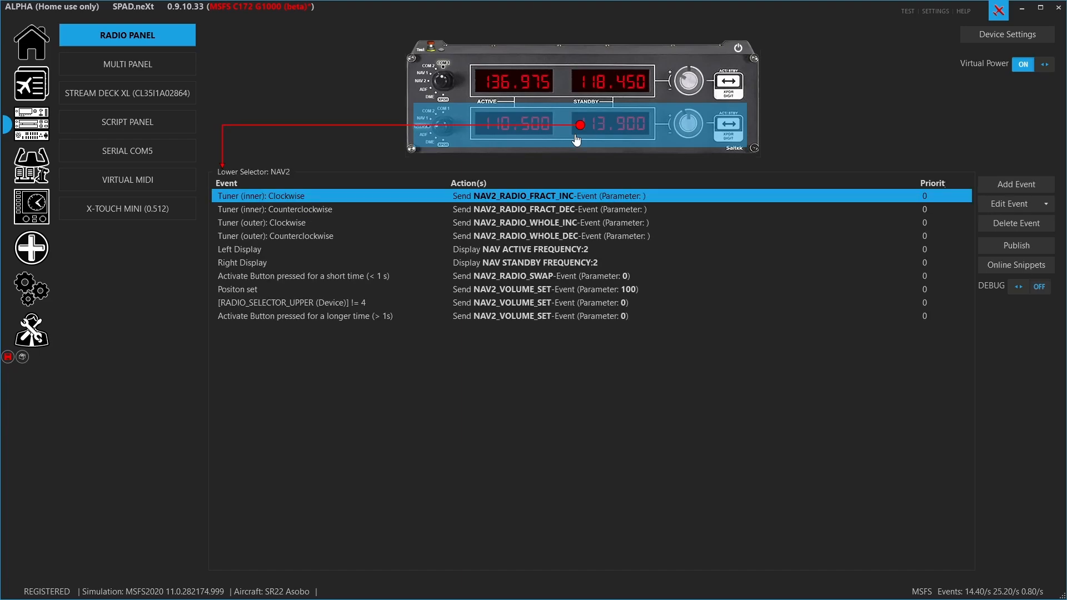
pyautogui.click(576, 139)
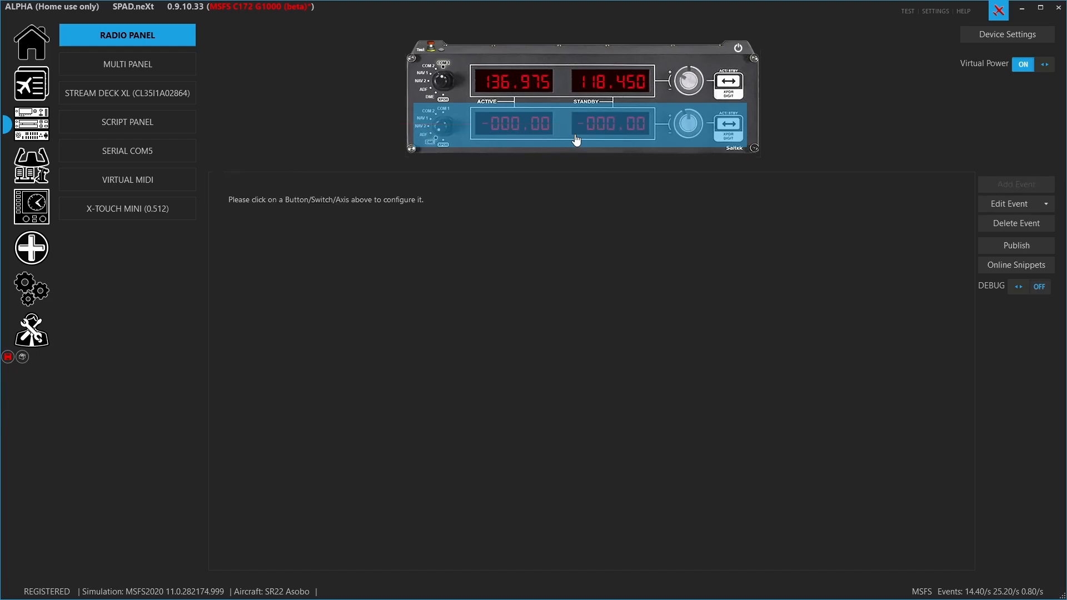